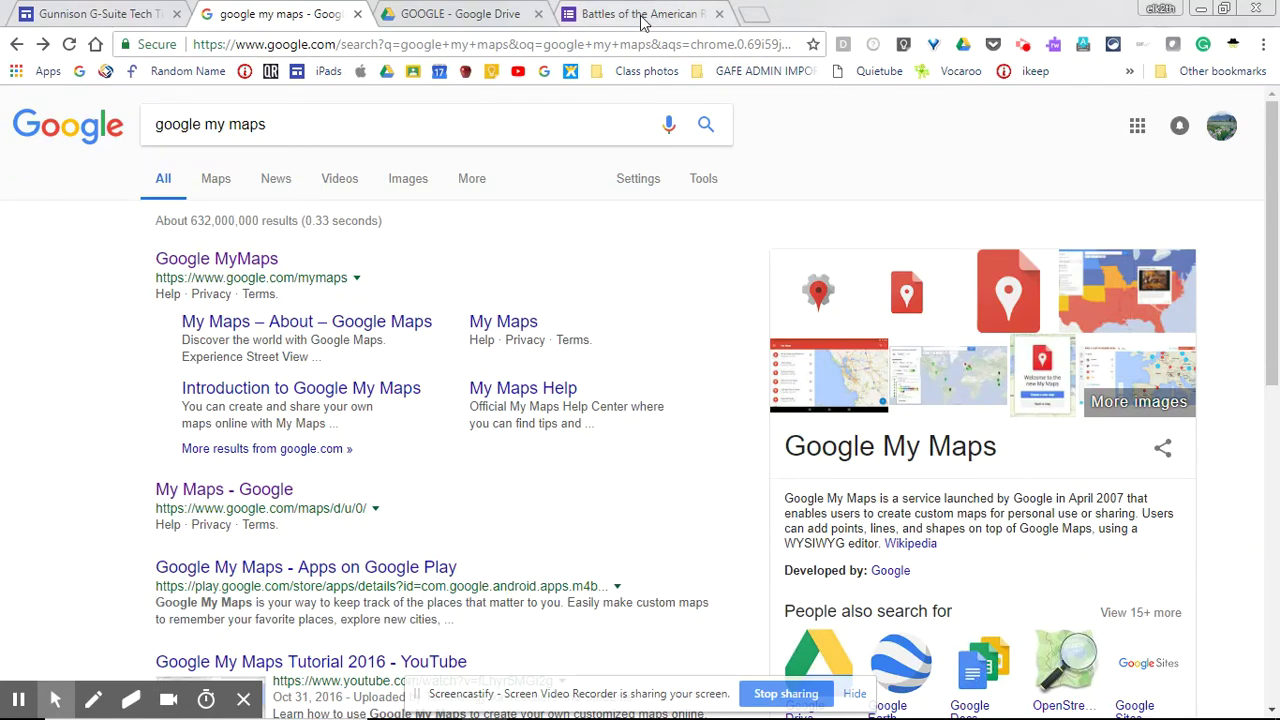
Review the questions in the Battles of the American Revolution form, from the title through the battle description.
click(643, 16)
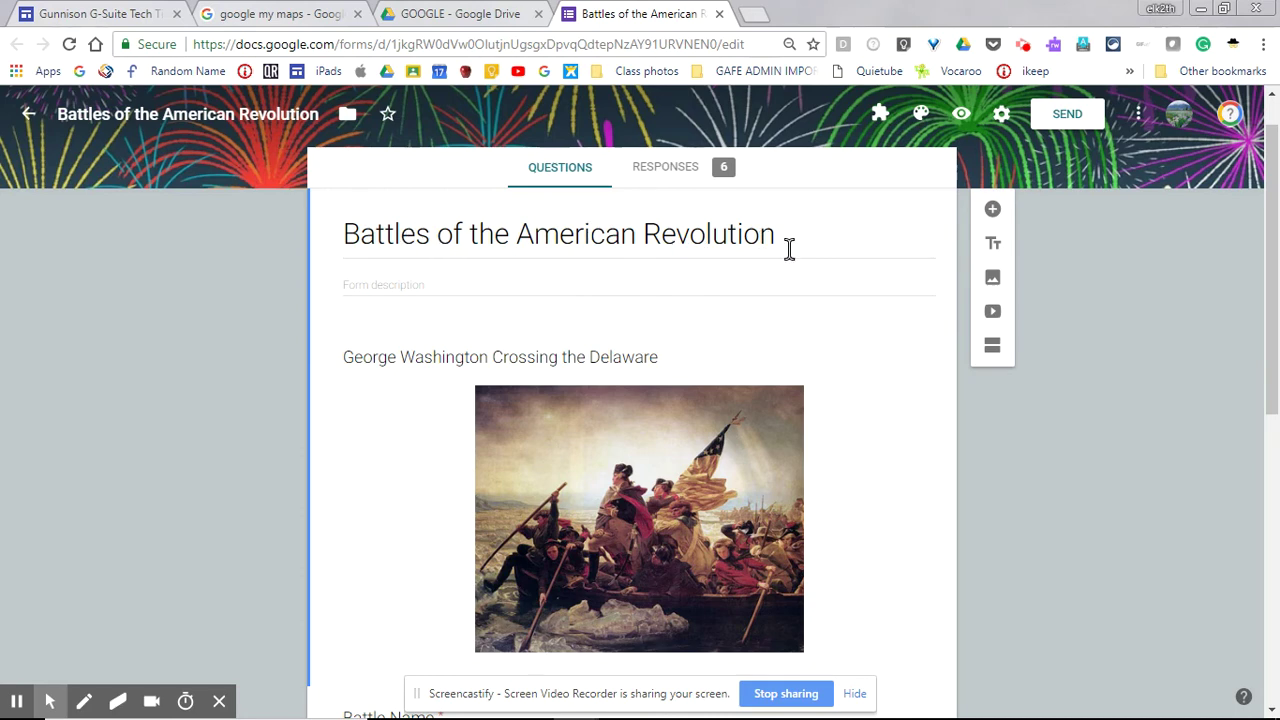
scroll(788, 260, down, 1)
scroll(877, 304, down, 1)
scroll(546, 268, up, 1)
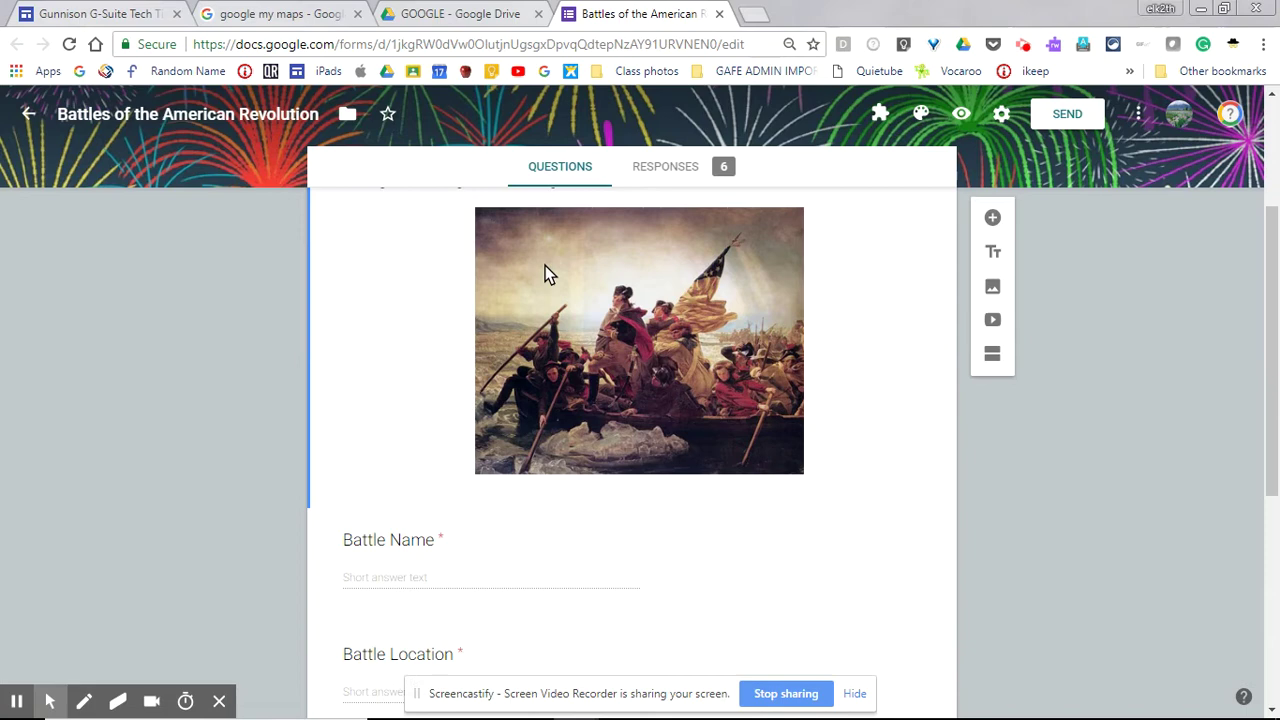
scroll(906, 372, down, 4)
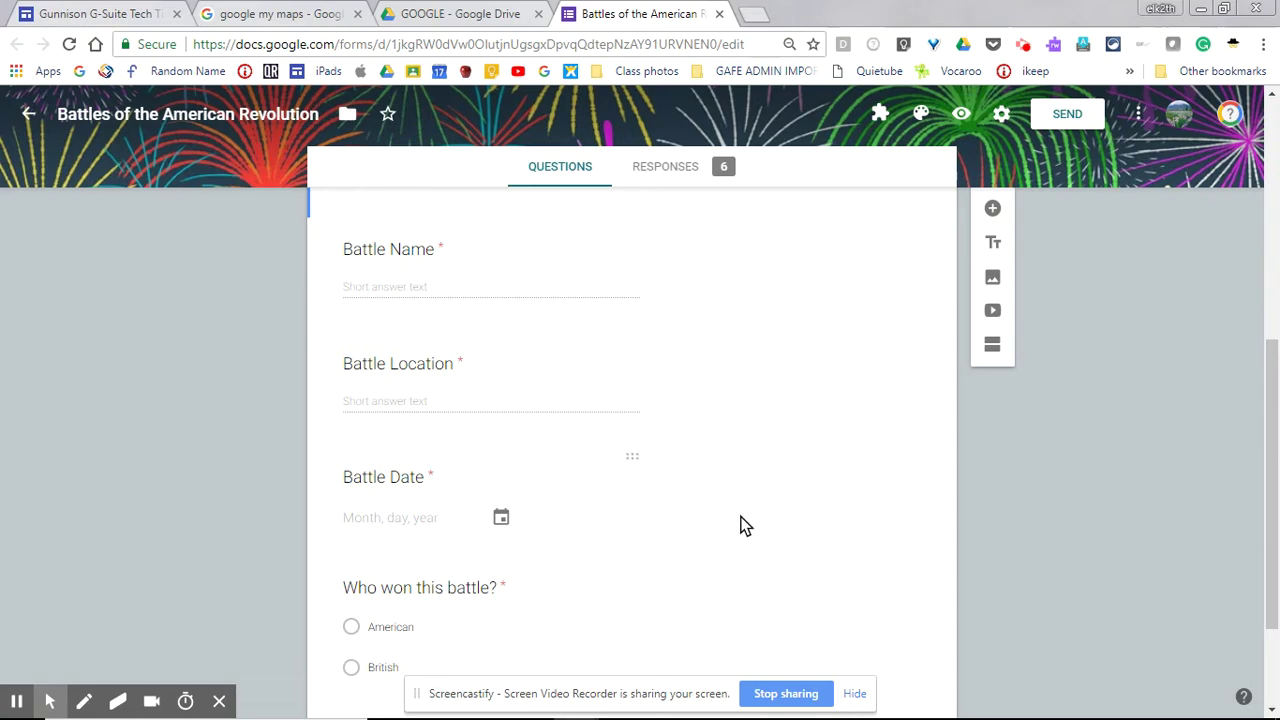
scroll(745, 527, down, 2)
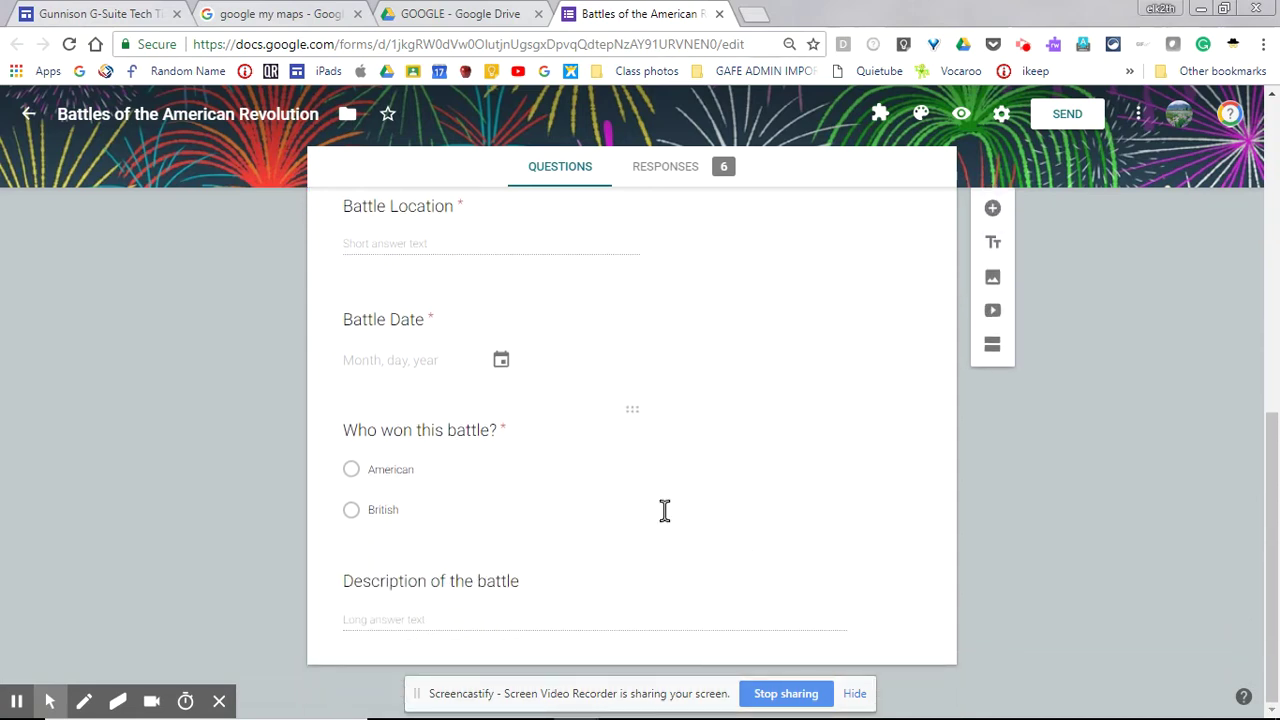
scroll(744, 335, up, 6)
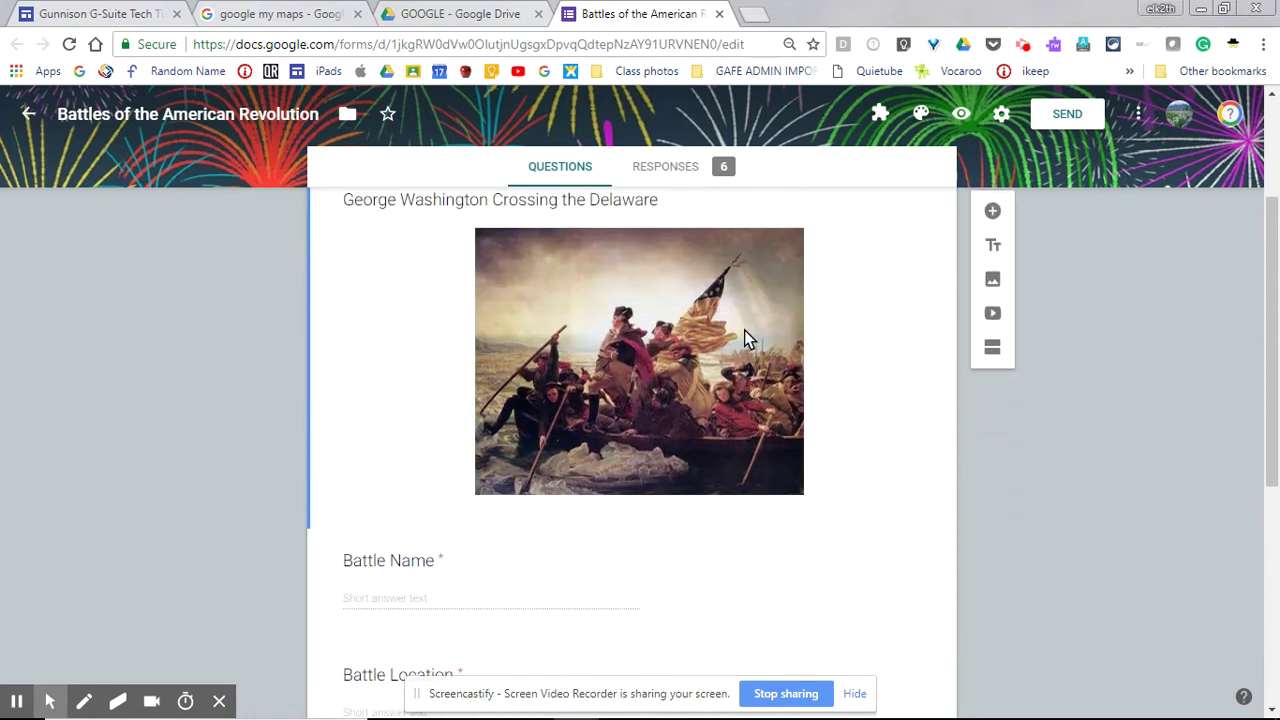
scroll(843, 342, up, 3)
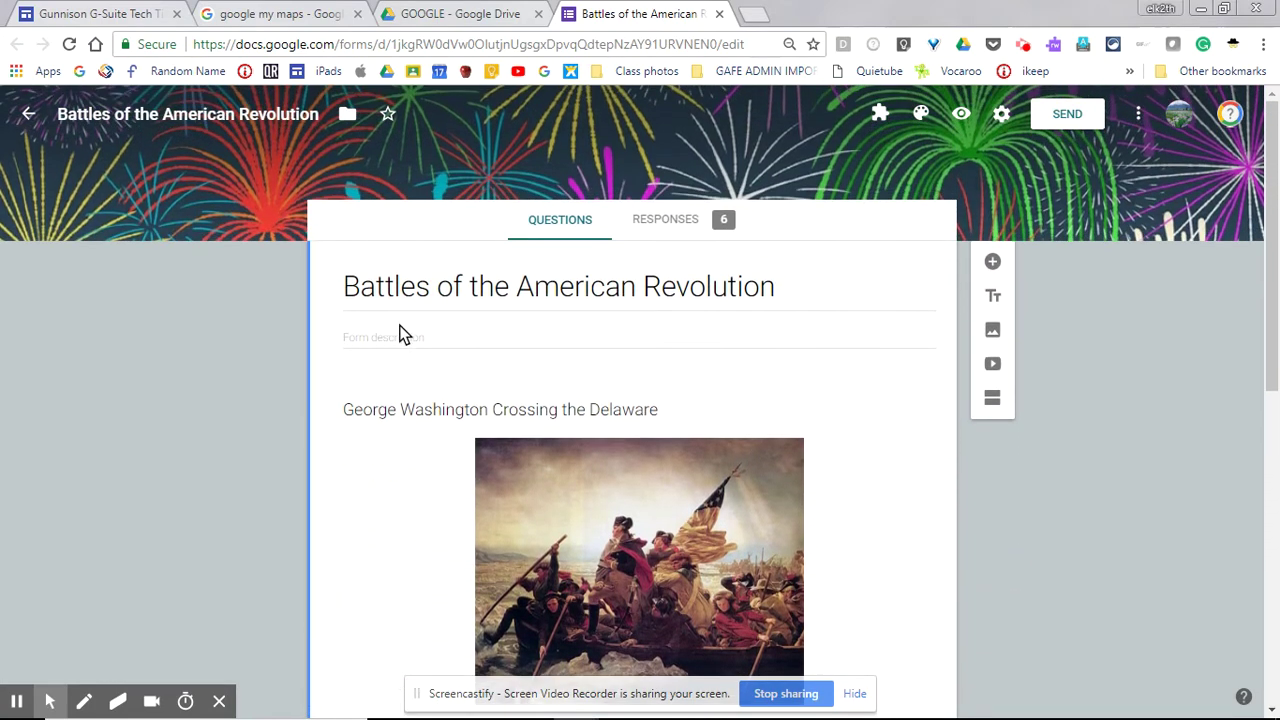
Look through the form's response summary and open the linked response spreadsheet.
click(670, 218)
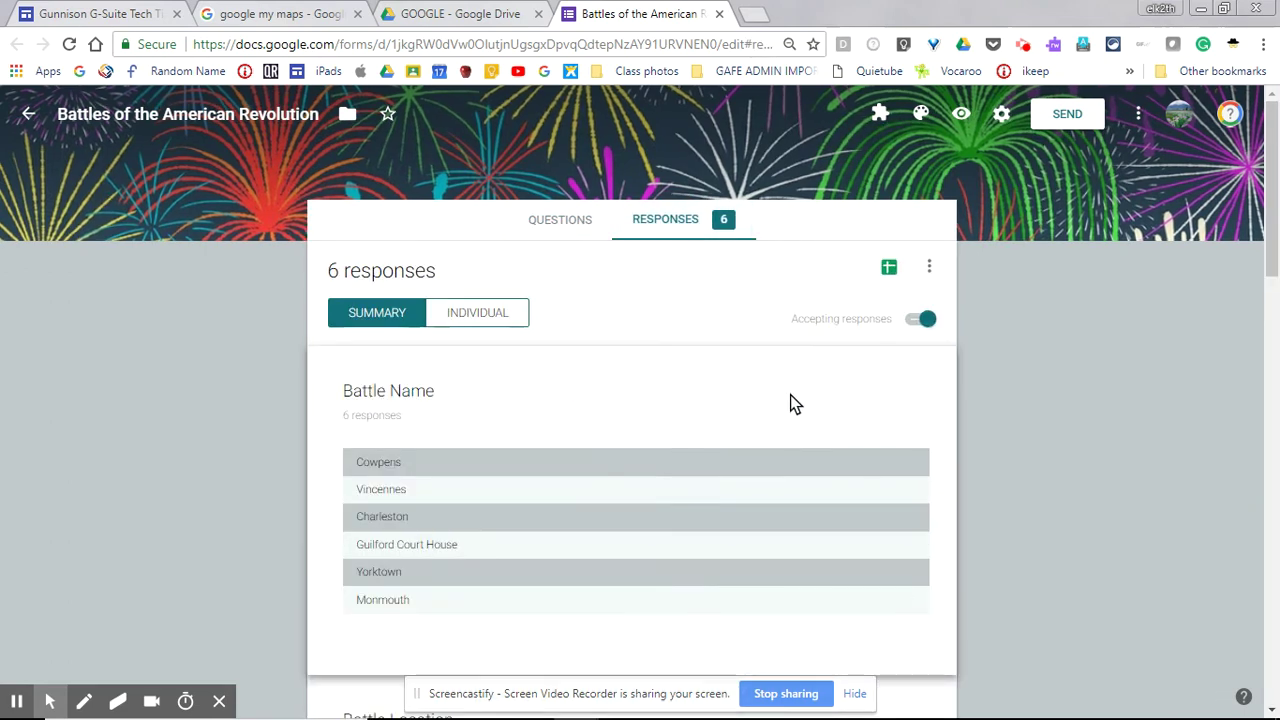
scroll(551, 445, down, 3)
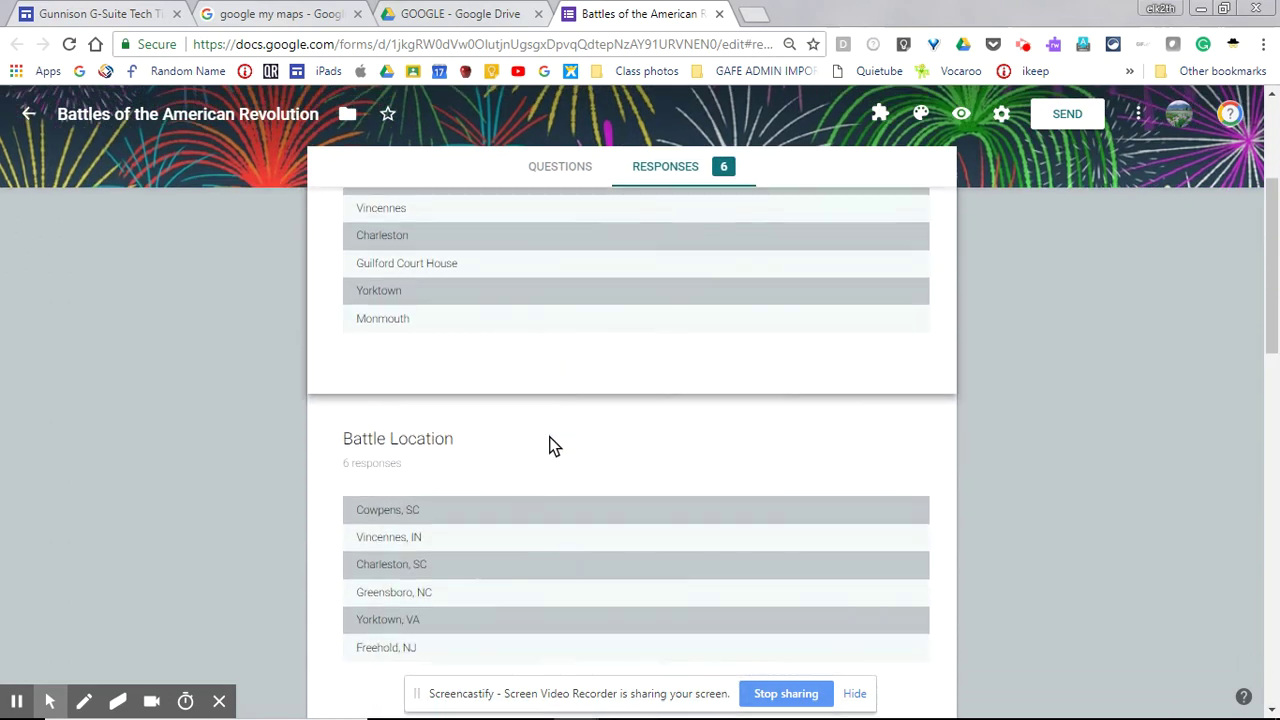
scroll(740, 320, up, 5)
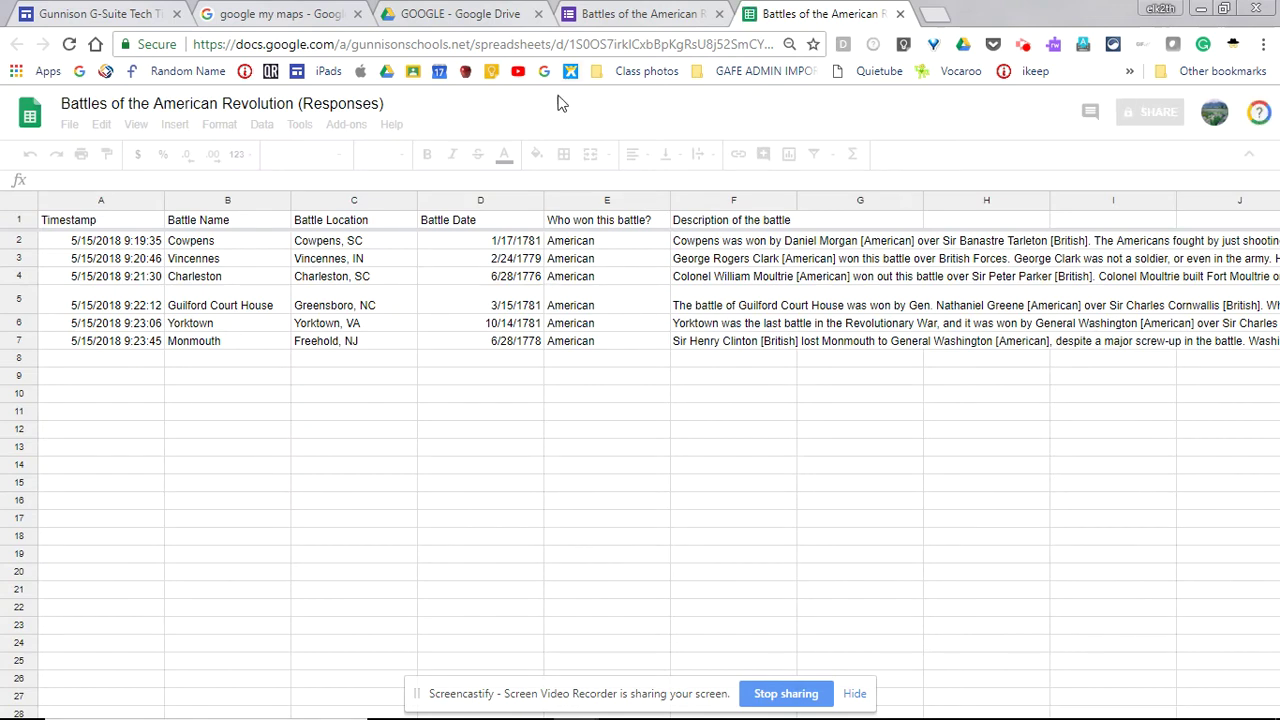
Open Google My Maps from the Google search results and create a new map.
click(292, 18)
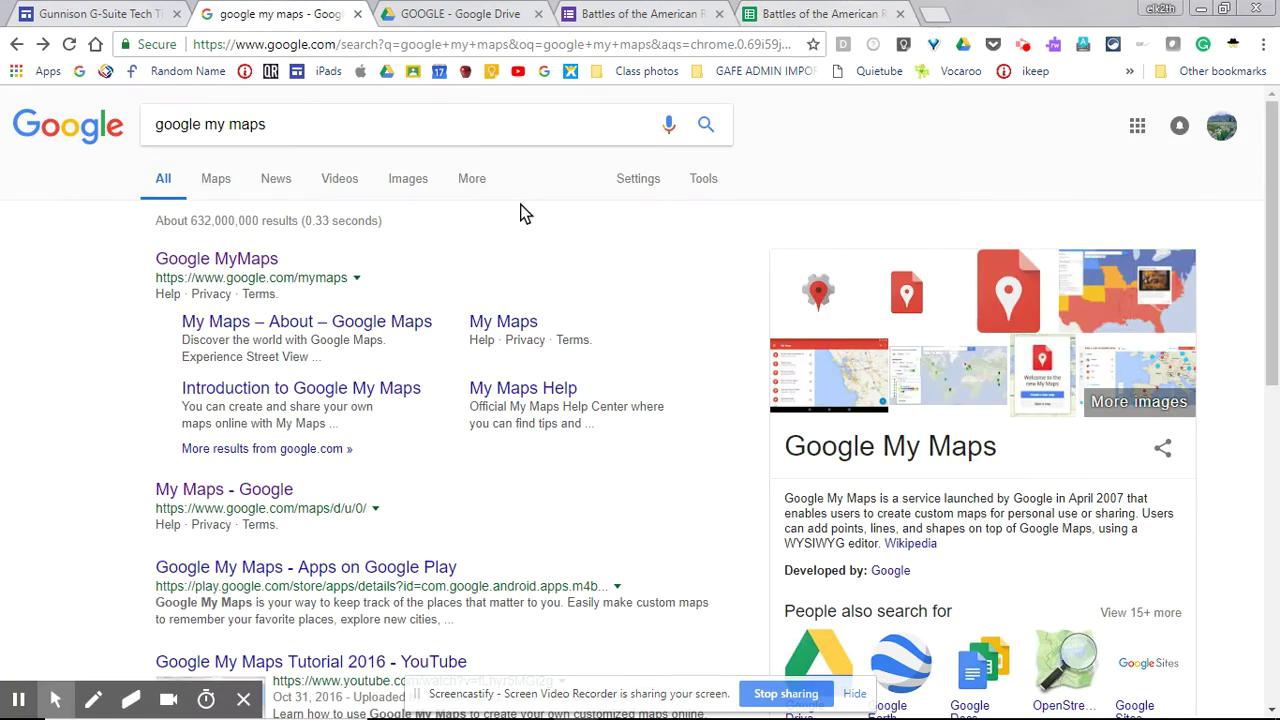
click(229, 262)
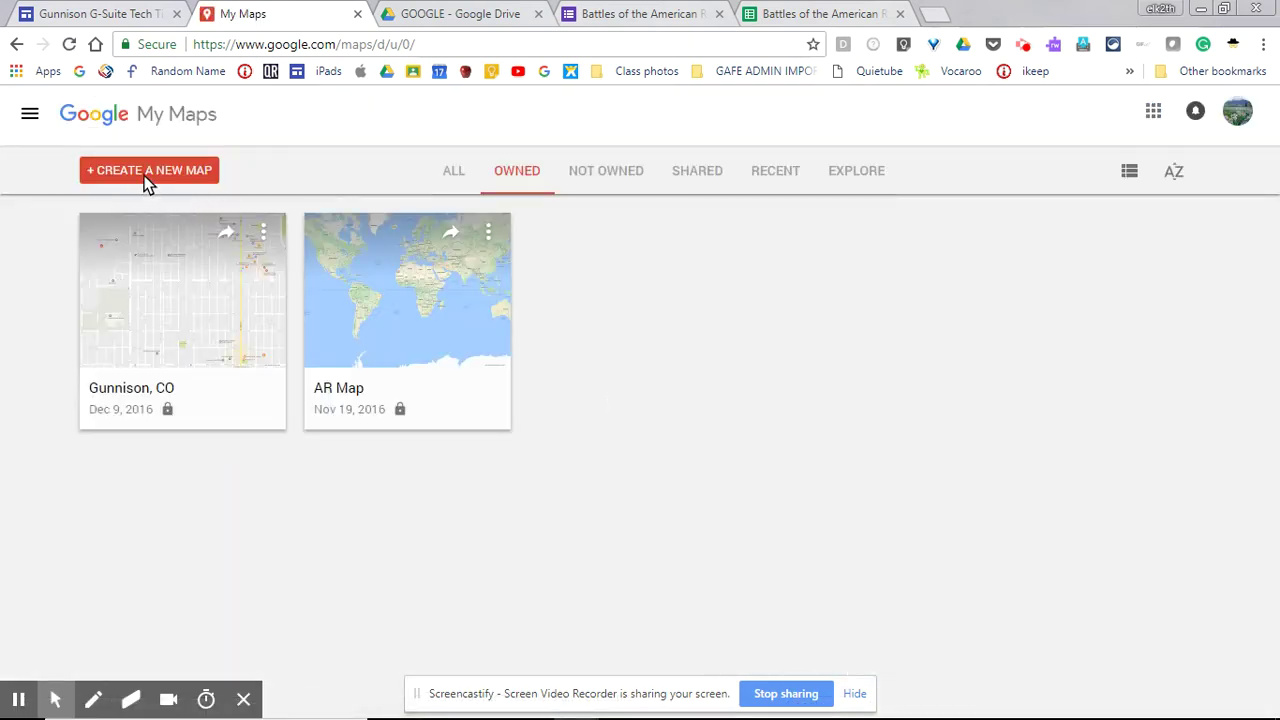
click(148, 173)
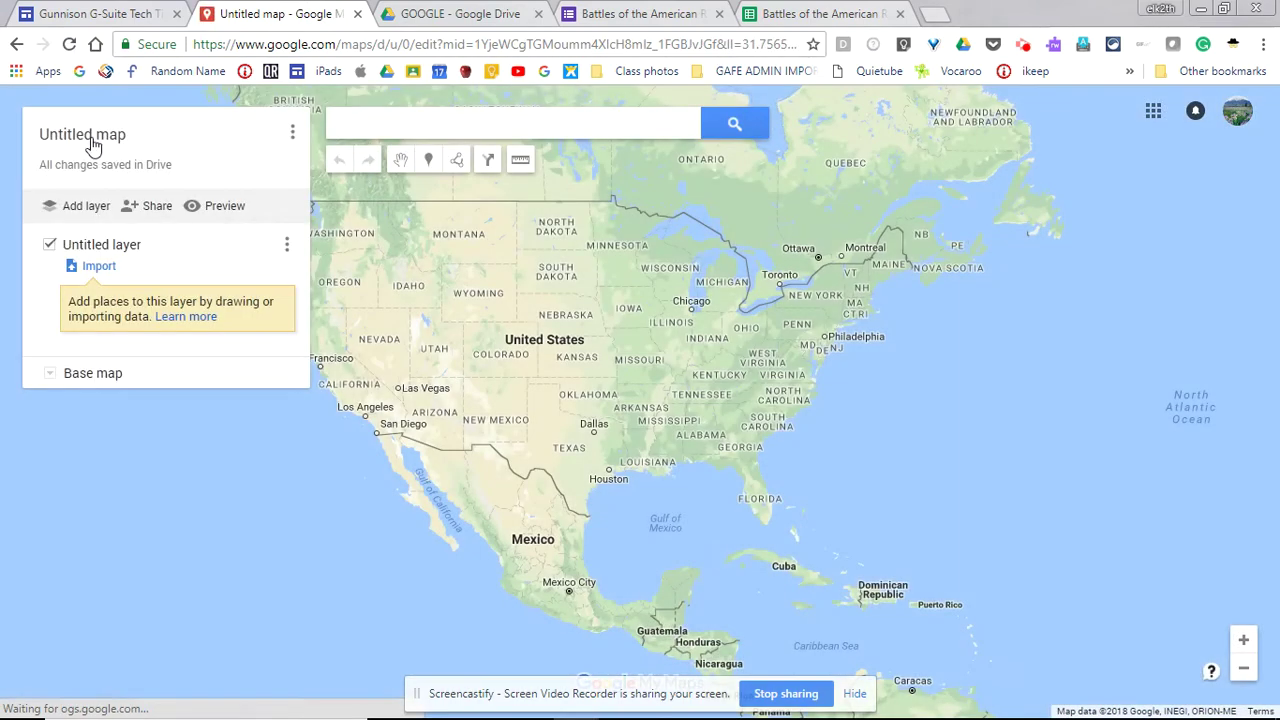
Title the new map "Battles of the American Revolution" and save the title.
click(93, 134)
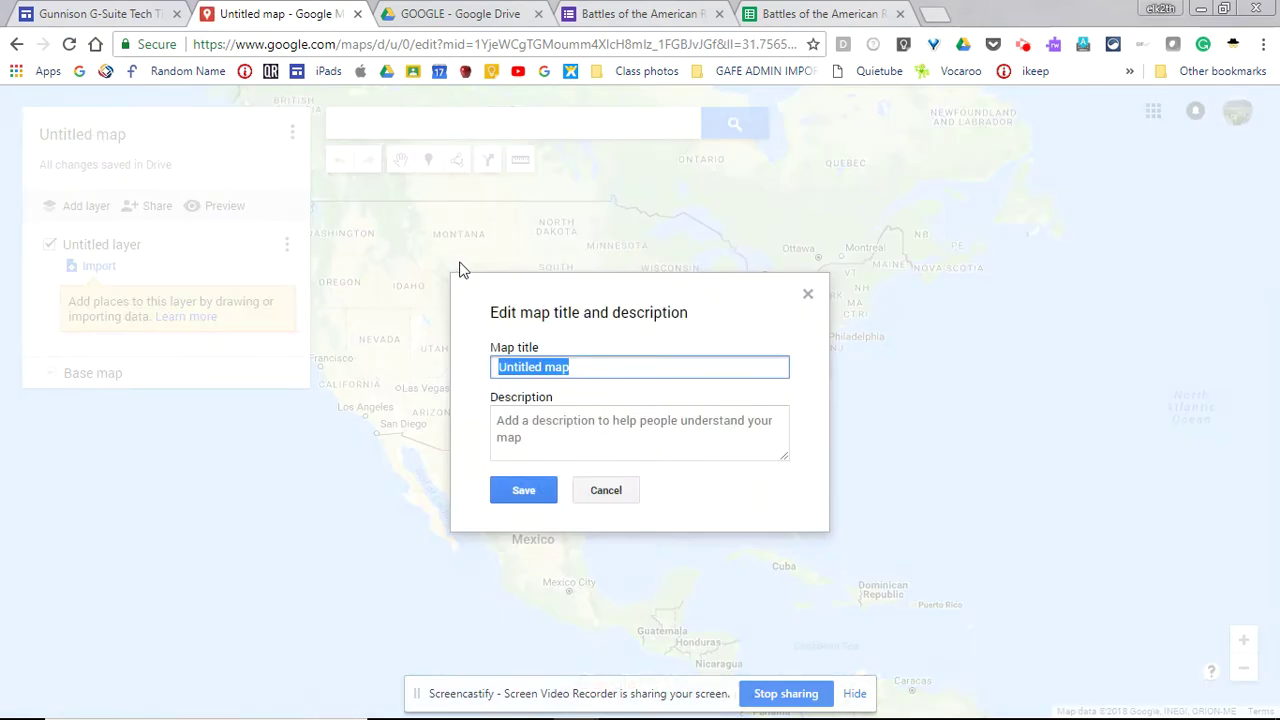
text(Battle)
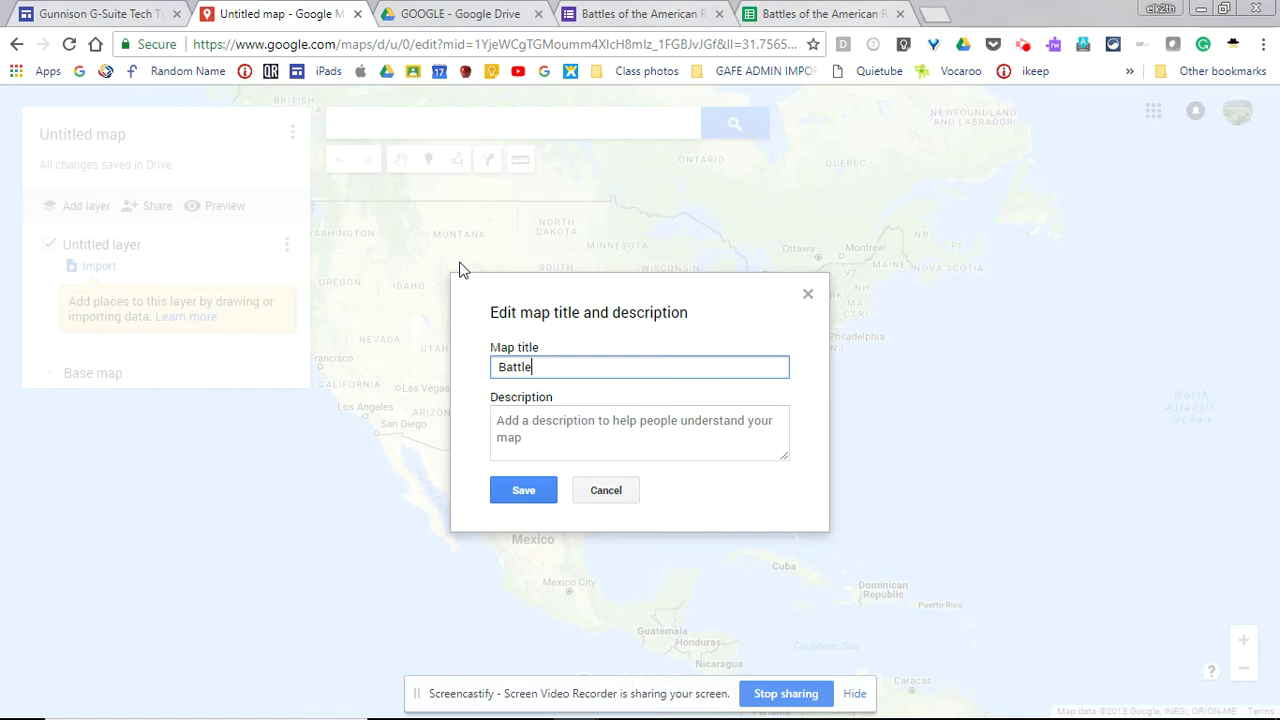
text(s of the American Revolution)
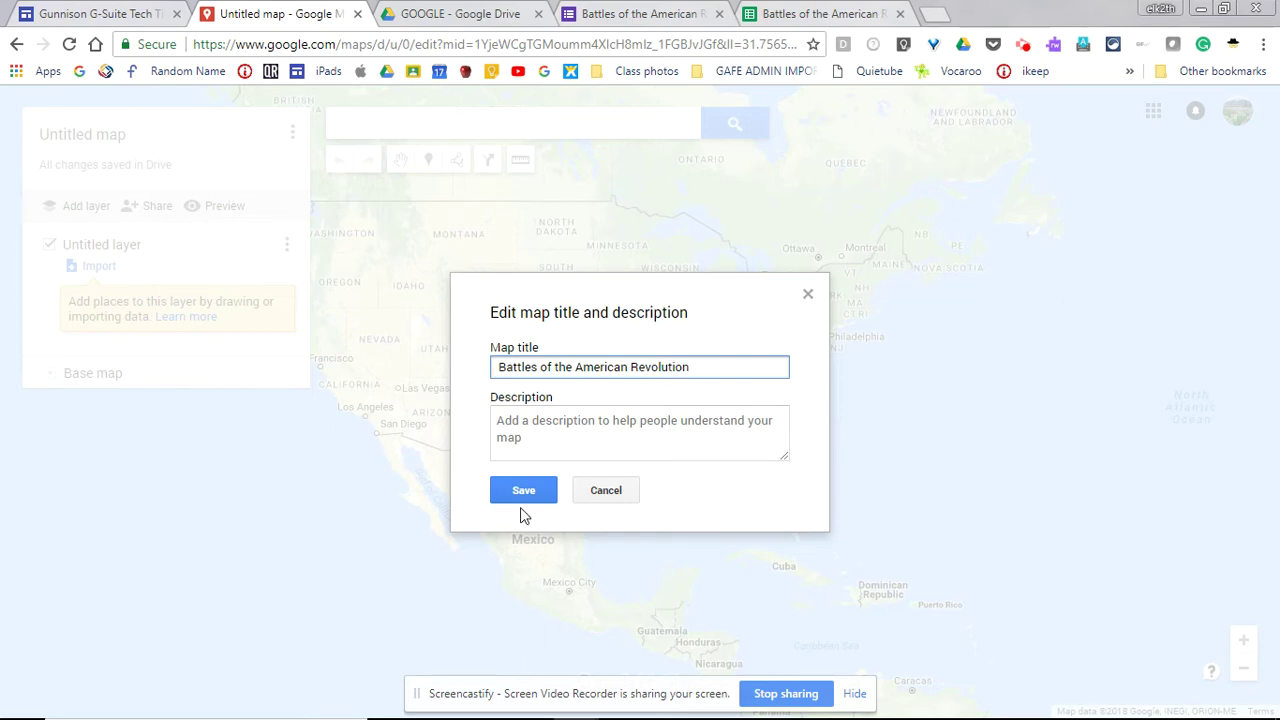
click(522, 490)
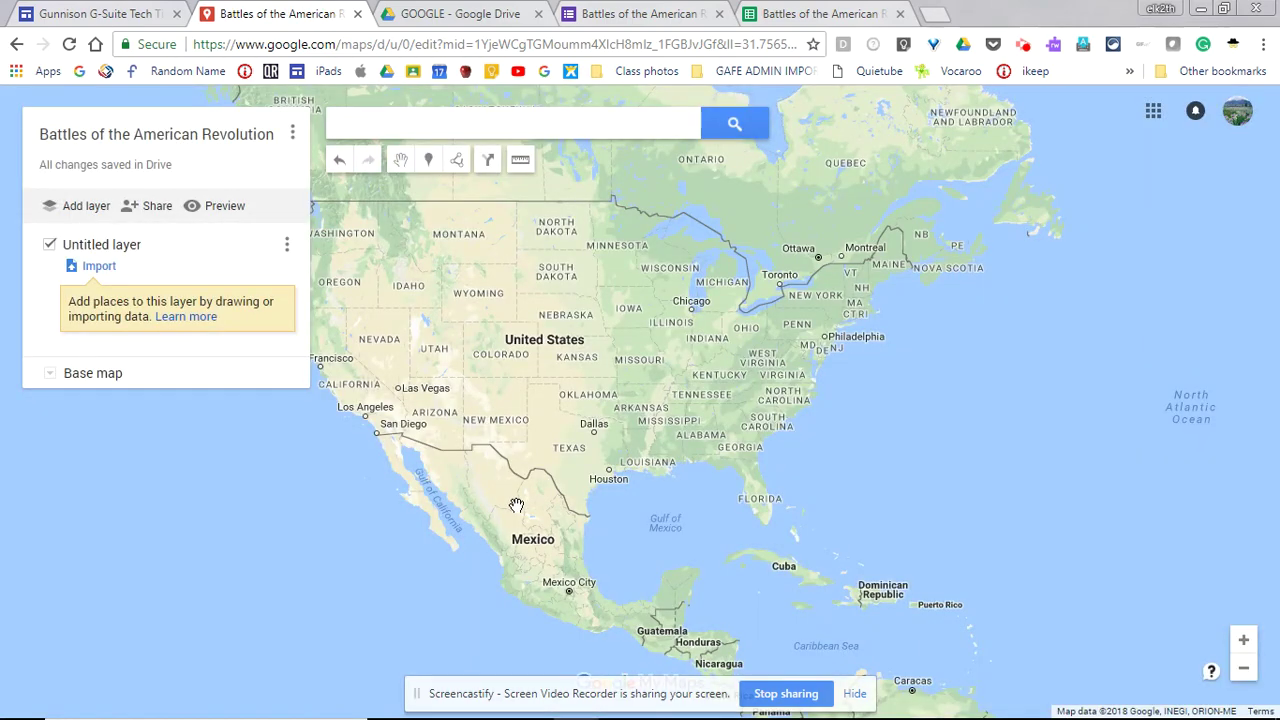
Import the "Battles of the American Revolution (Responses)" spreadsheet from the GOOGLE folder in Google Drive into the untitled layer.
click(98, 268)
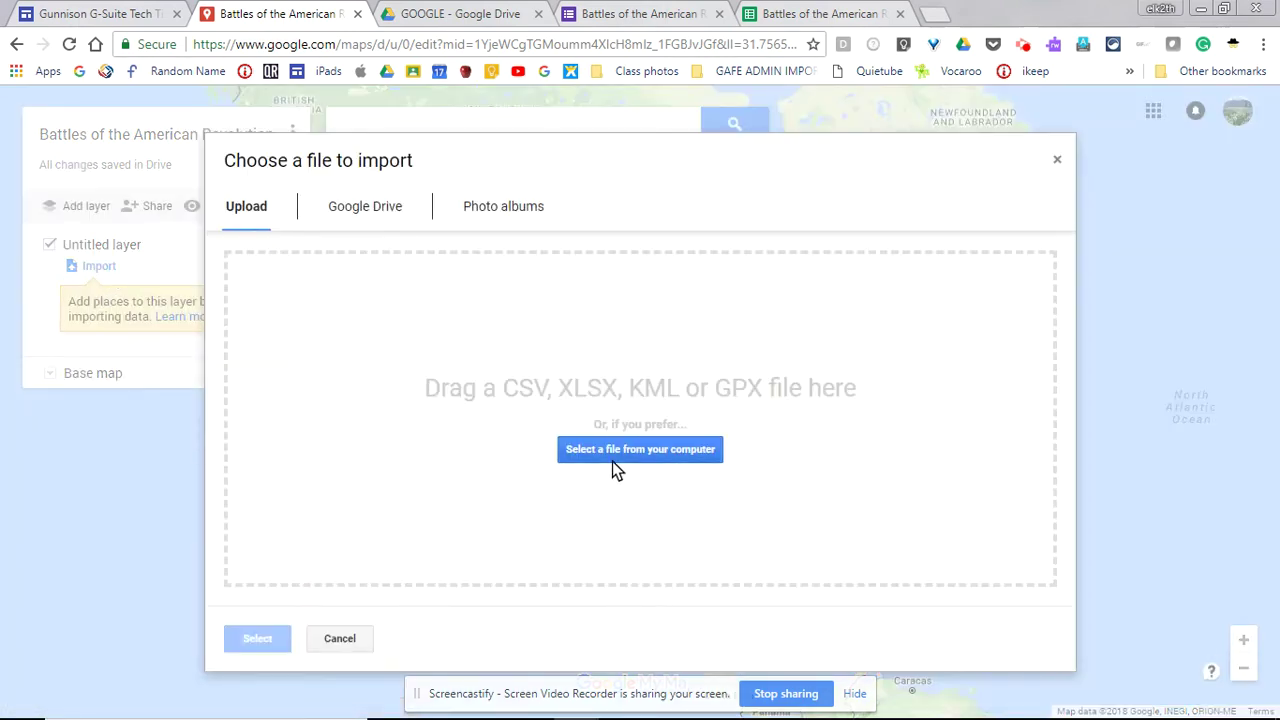
click(370, 212)
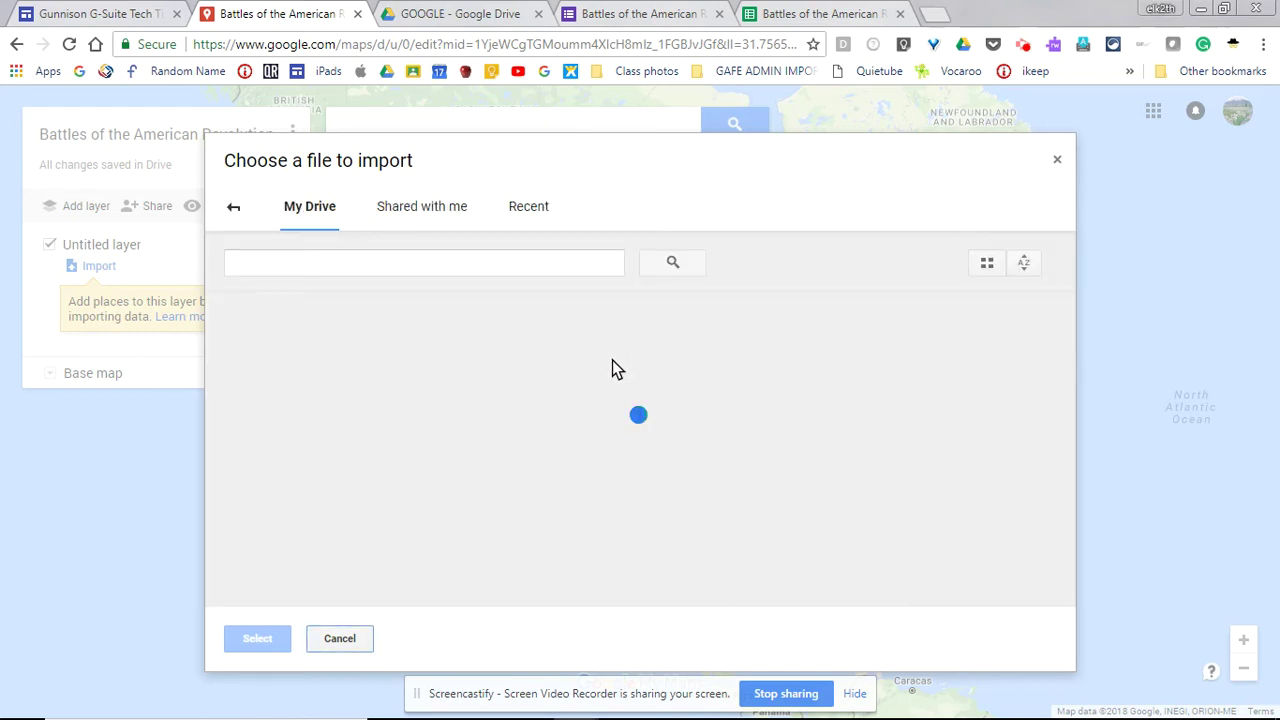
scroll(445, 395, down, 4)
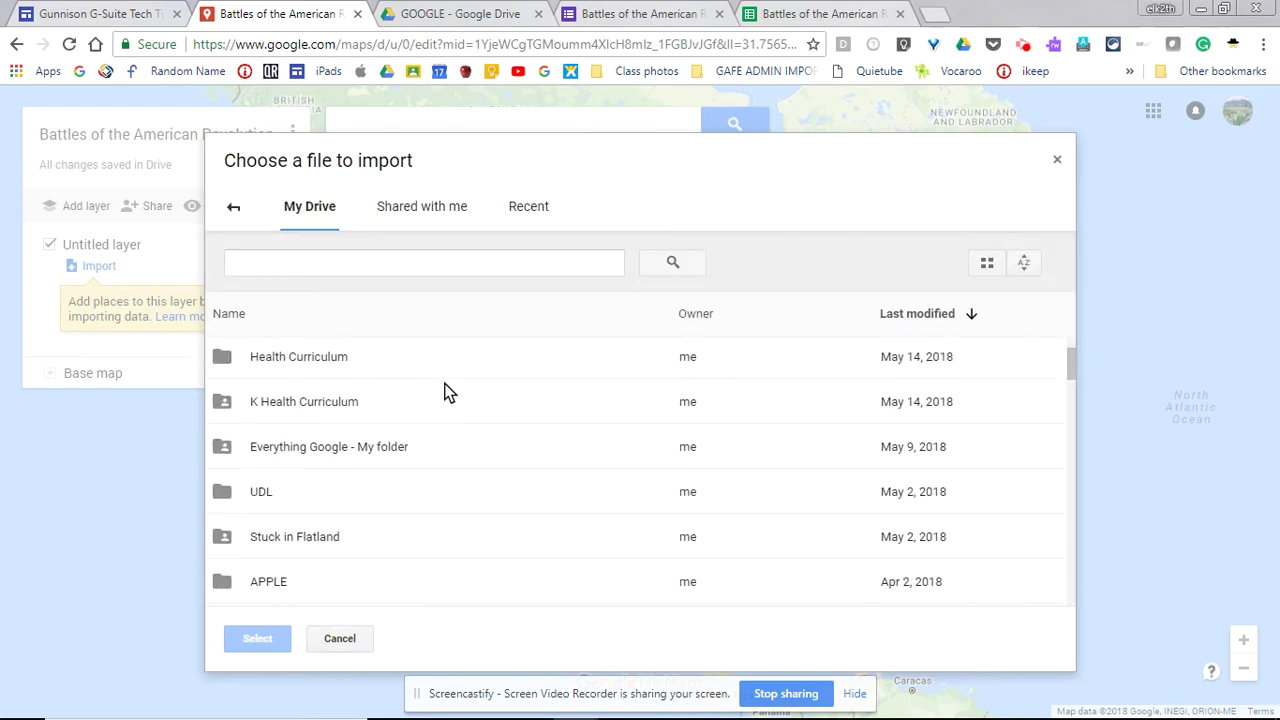
scroll(445, 397, down, 4)
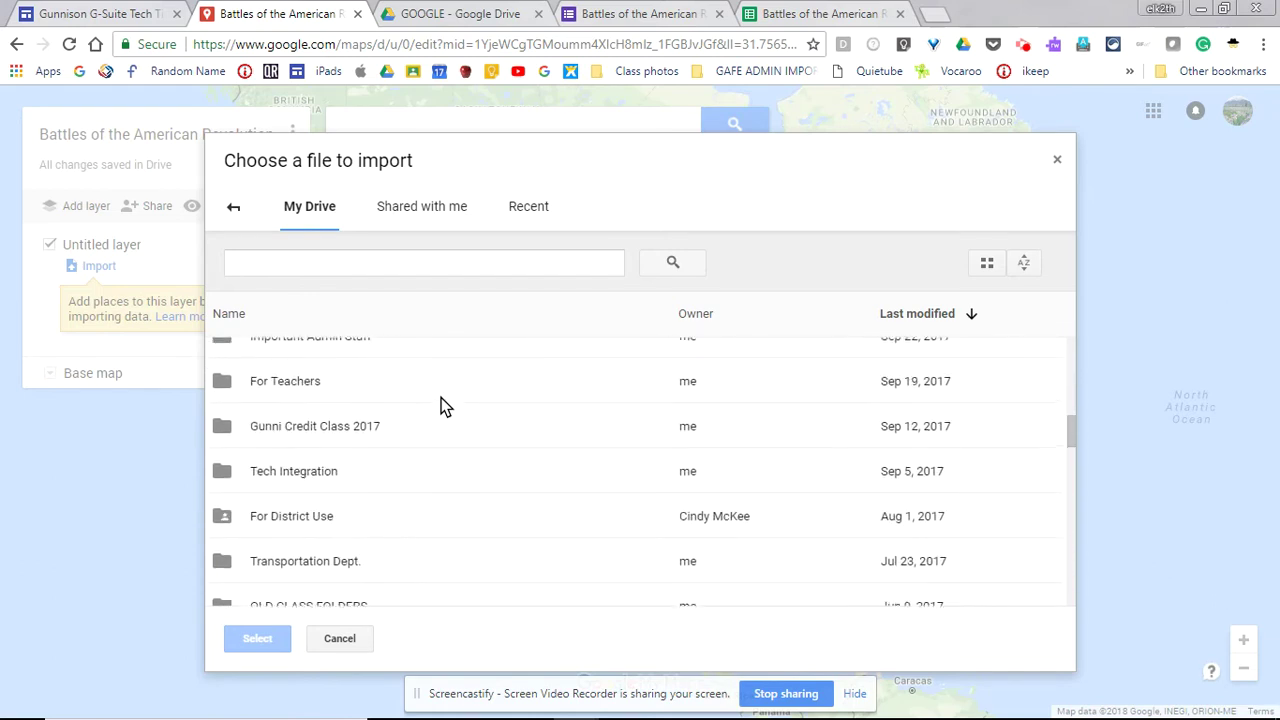
scroll(439, 405, down, 1)
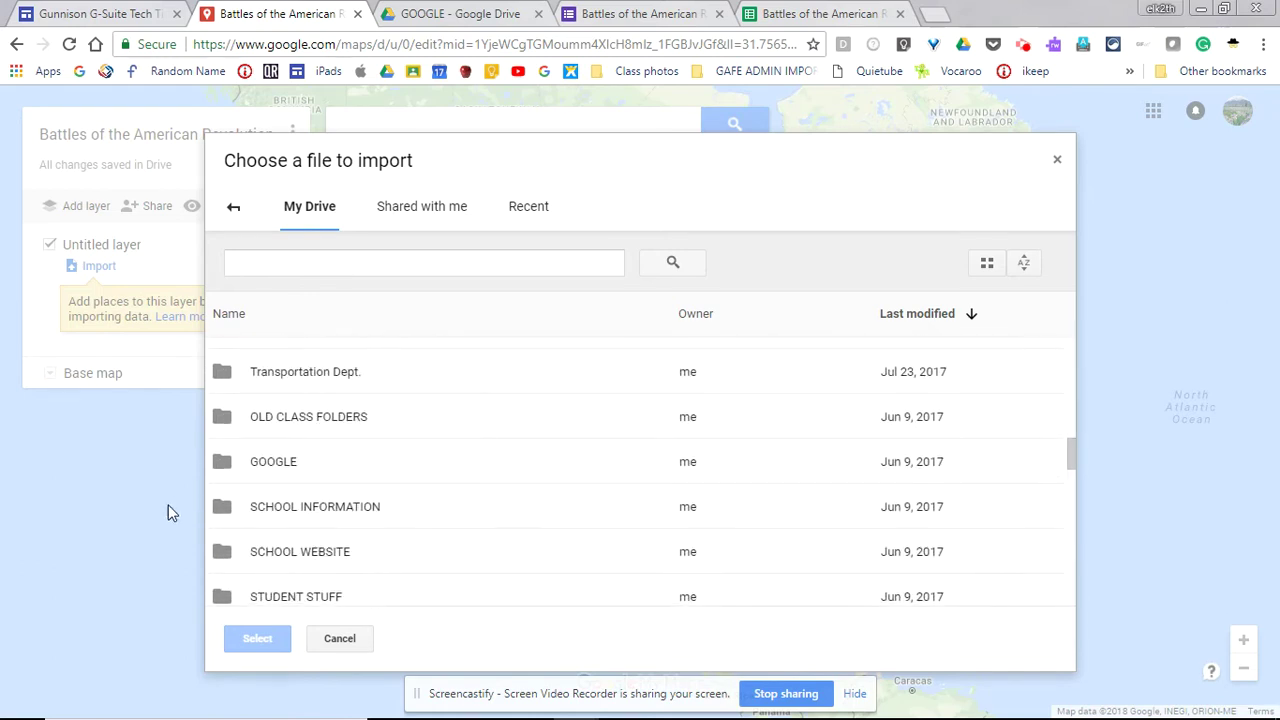
double_click(273, 462)
scroll(464, 416, down, 8)
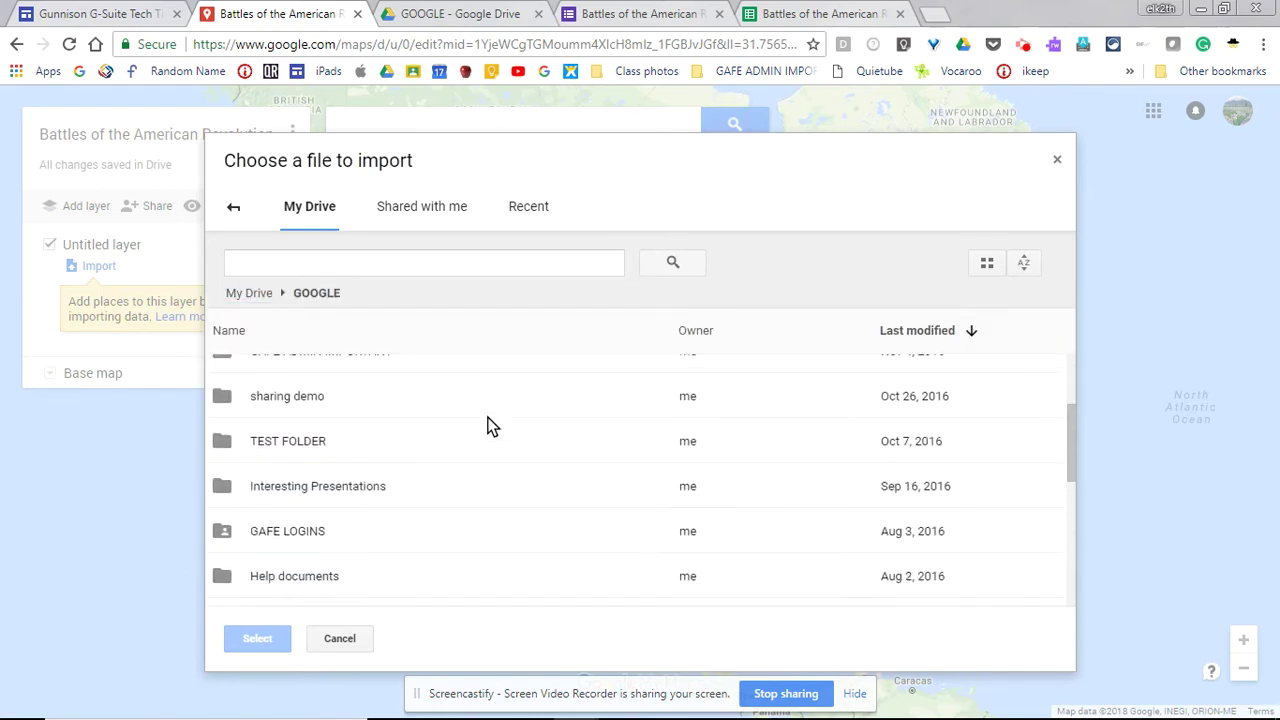
scroll(492, 412, down, 1)
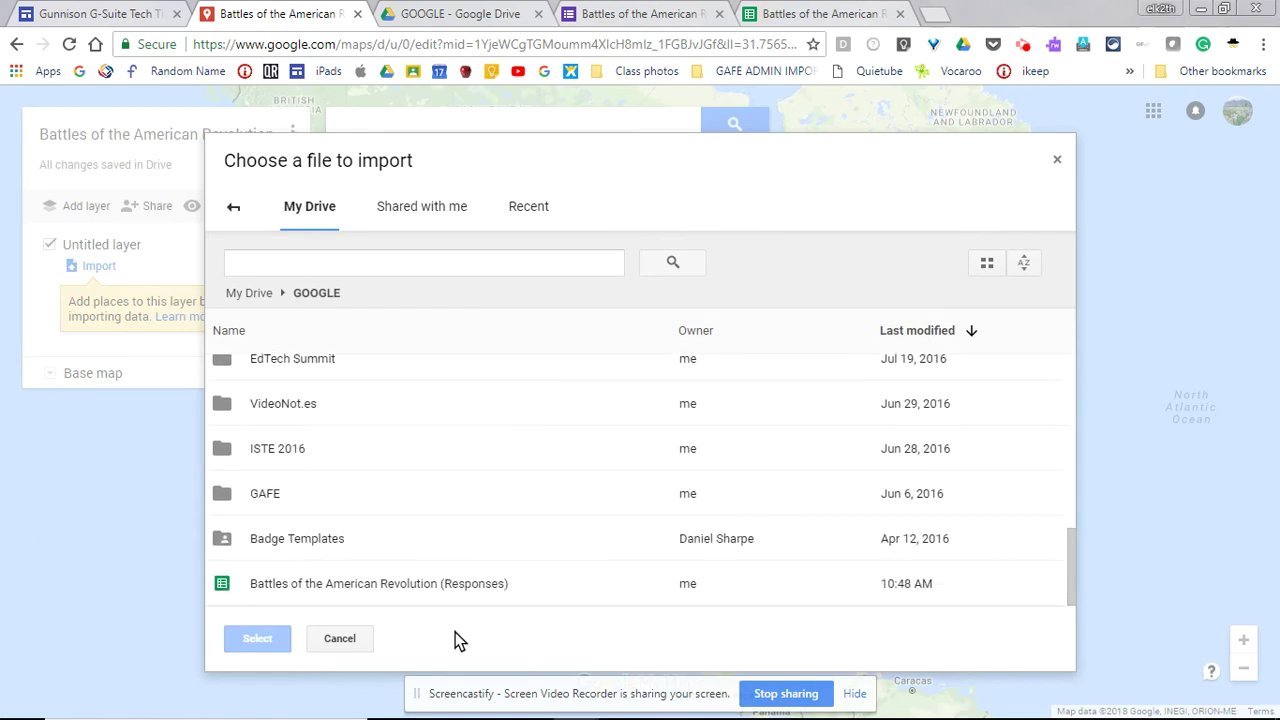
click(335, 588)
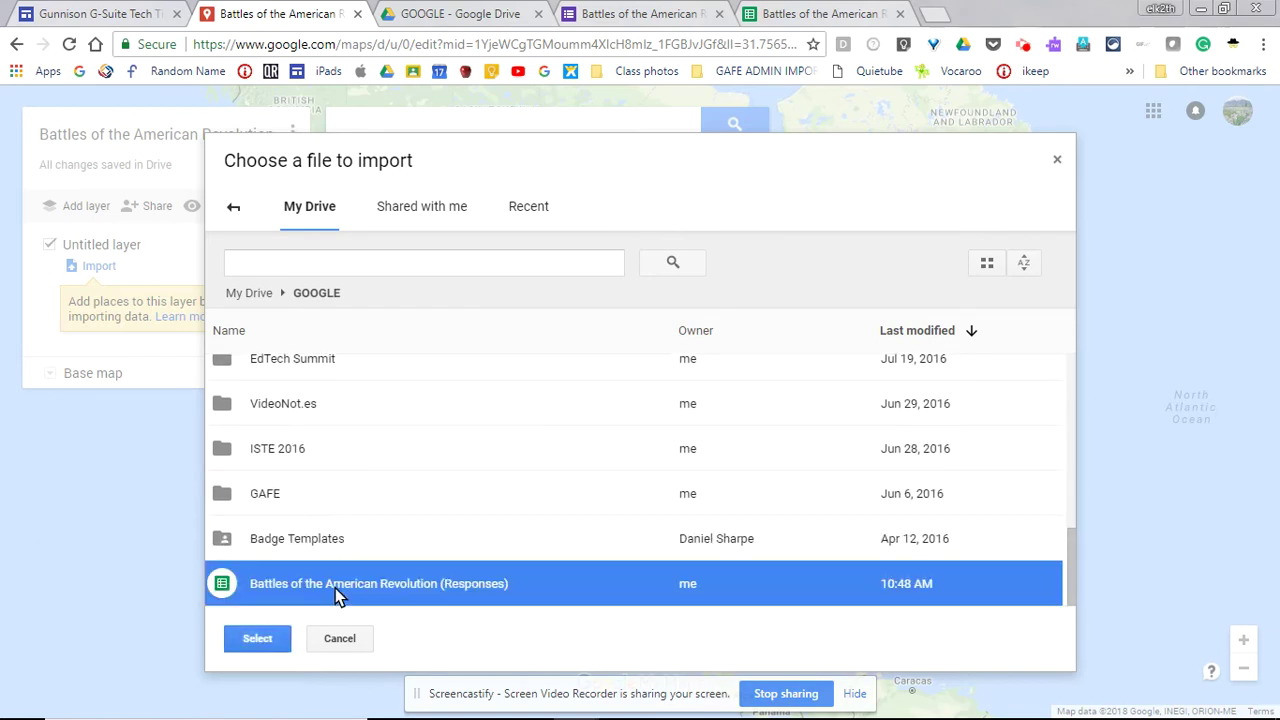
click(257, 640)
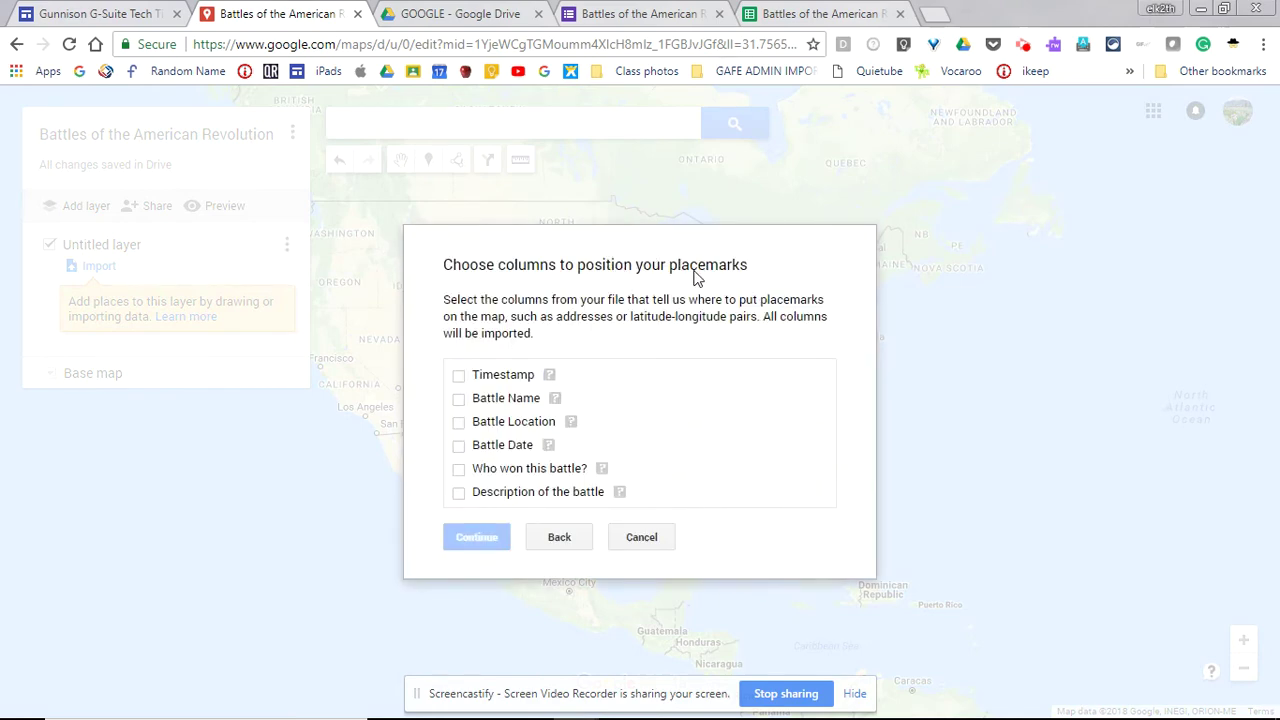
Position the placemarks by the Battle Location column, title them by Battle Name, and finish the import.
click(459, 425)
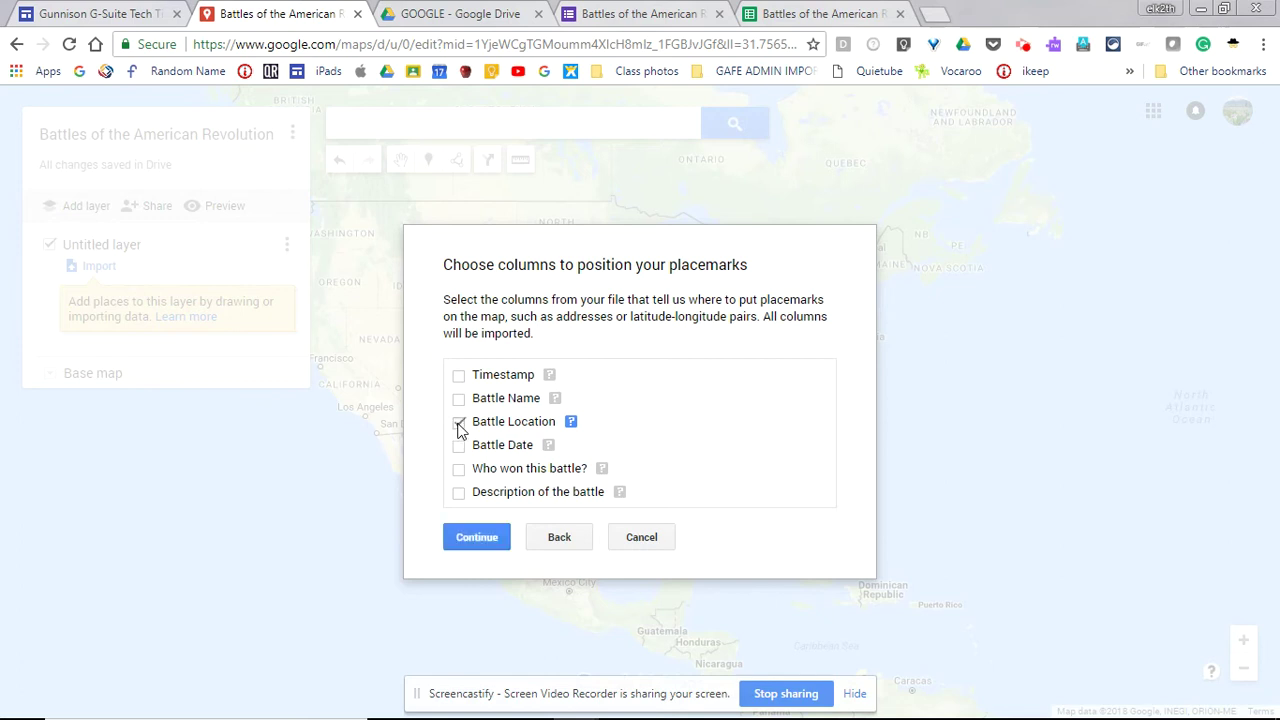
click(471, 545)
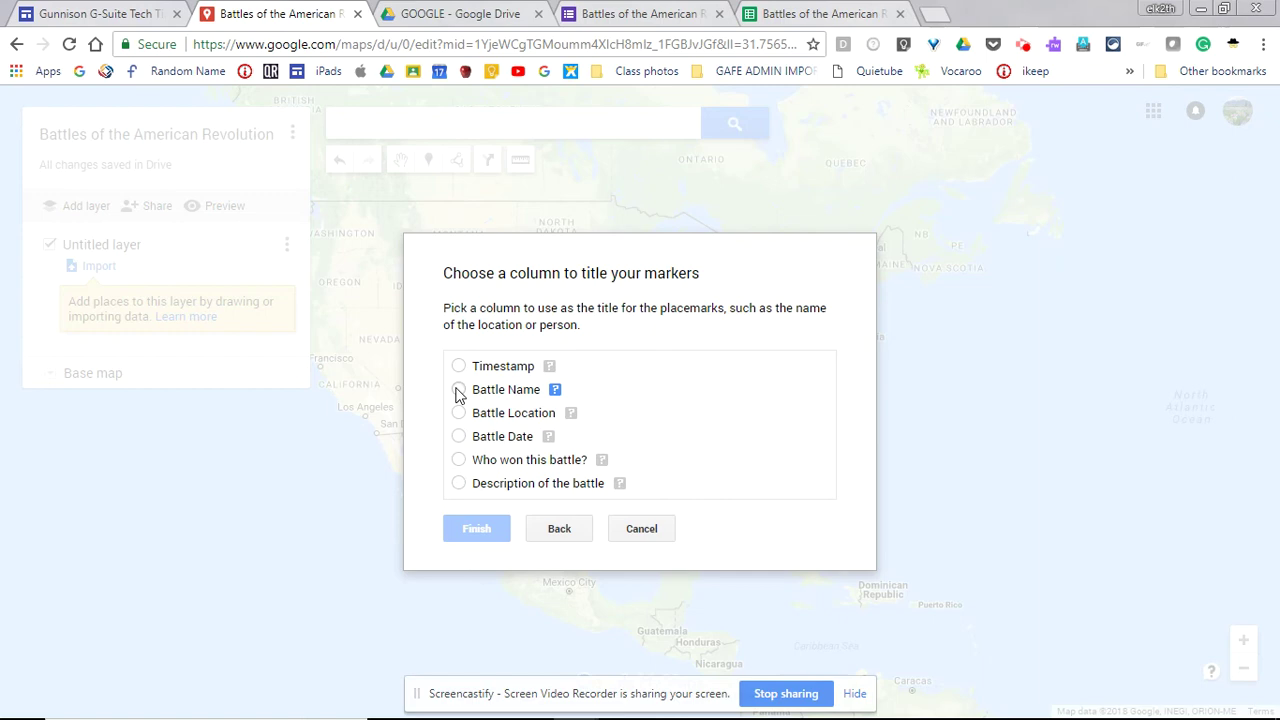
click(458, 390)
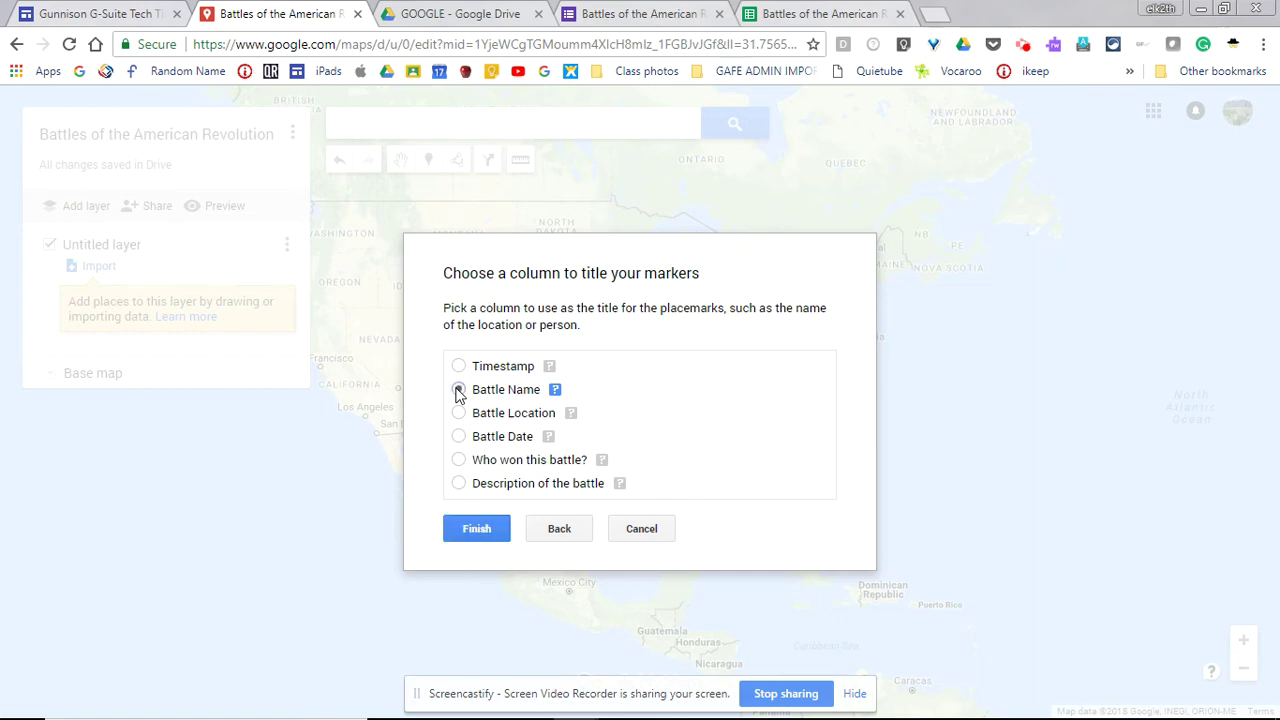
click(476, 530)
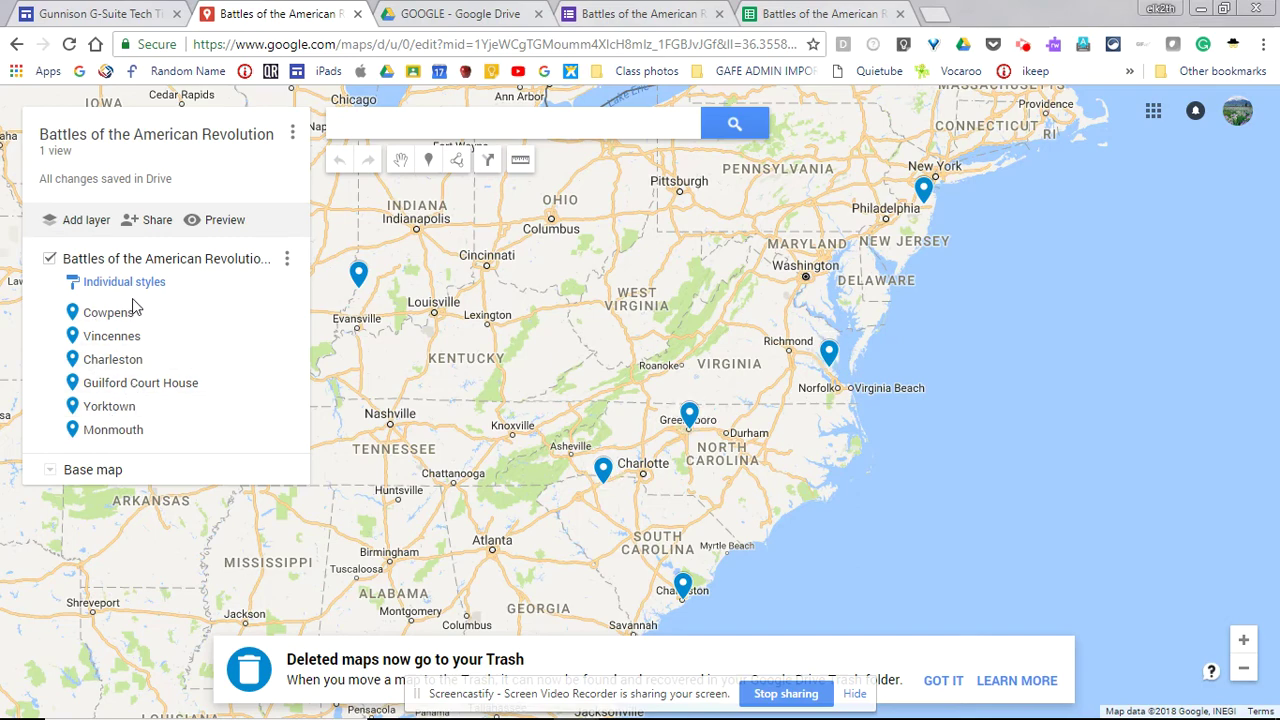
Open the Guilford Court House marker on the map and read through its battle details.
click(690, 418)
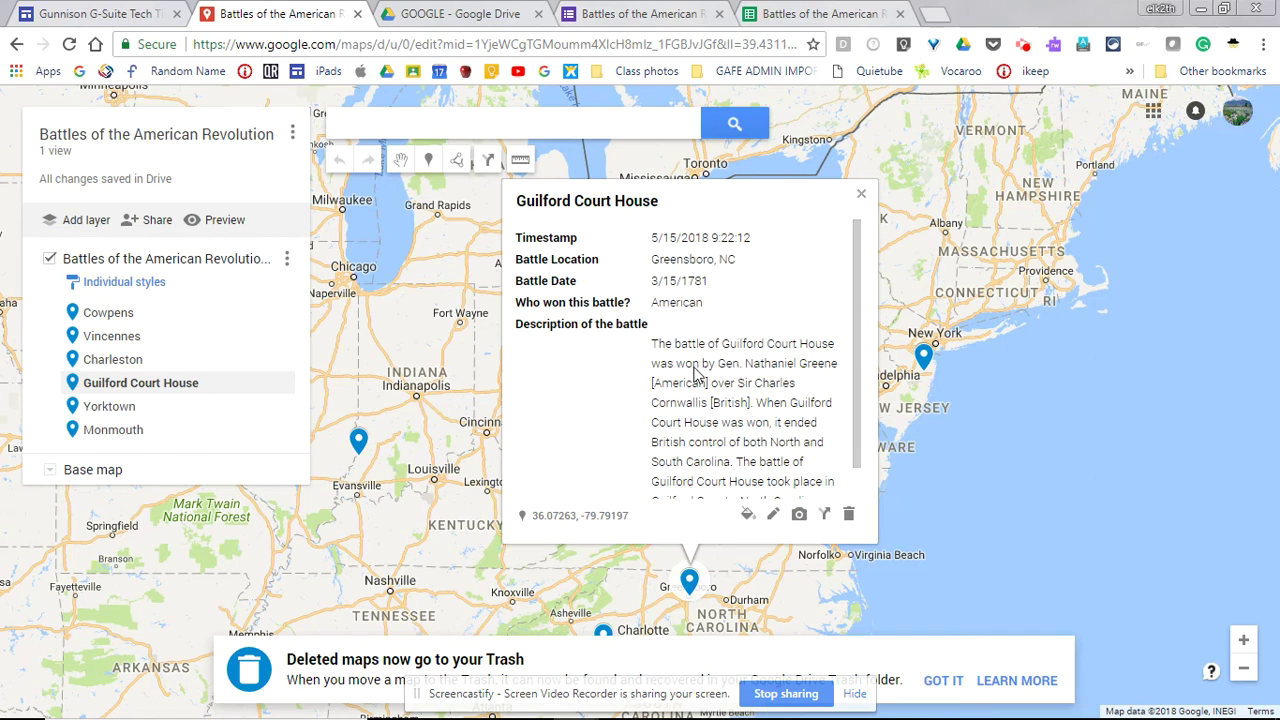
scroll(697, 372, down, 1)
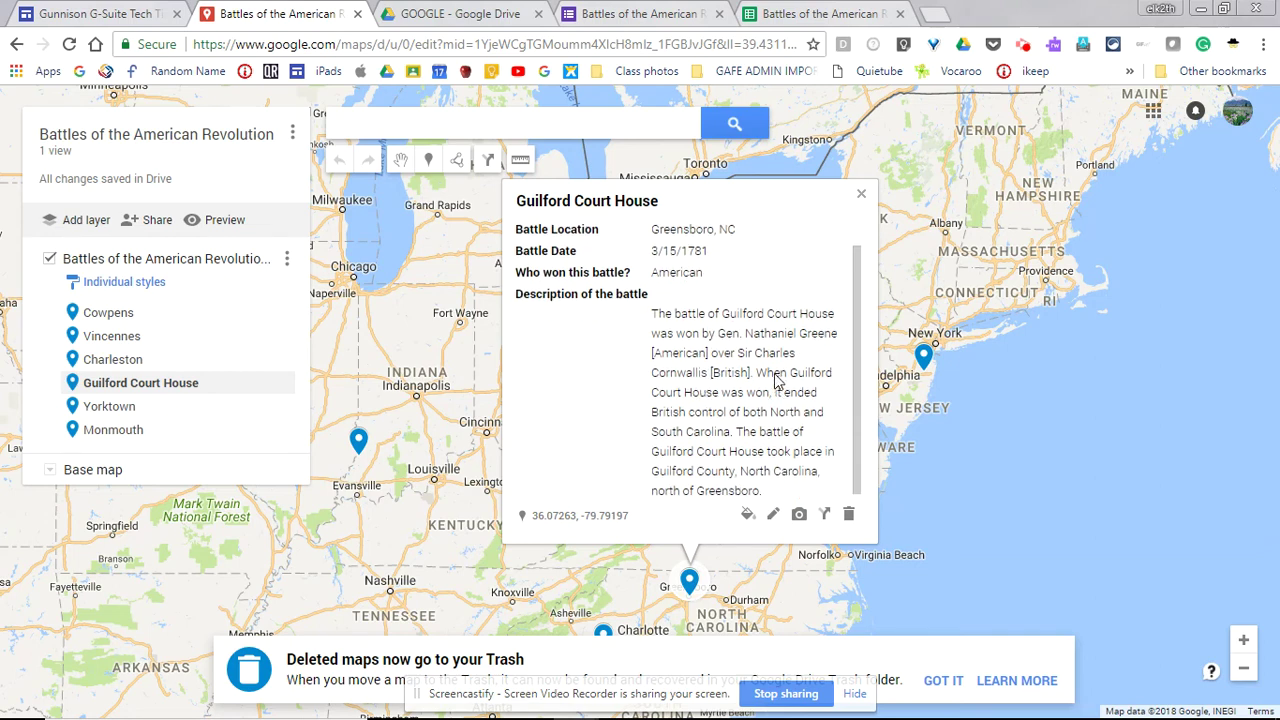
scroll(775, 385, up, 1)
scroll(770, 390, down, 1)
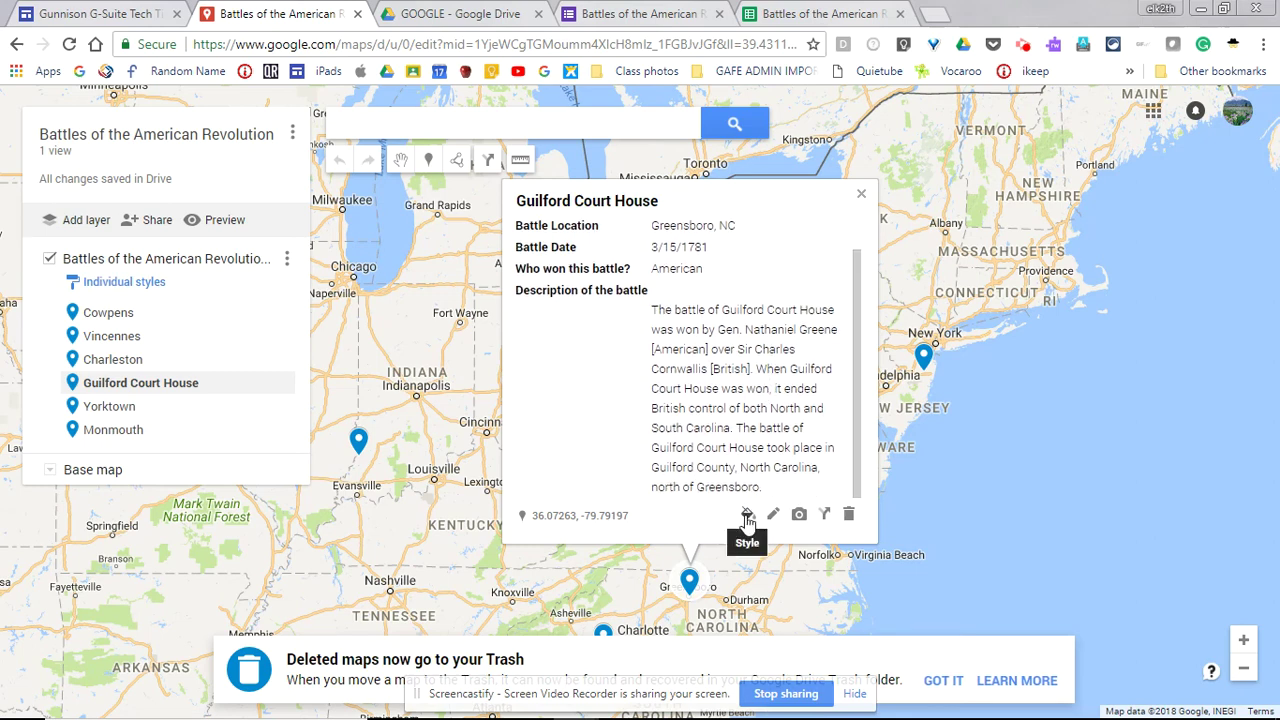
Check the style choices and editable details of the Guilford Court House marker, closing each of them.
click(746, 516)
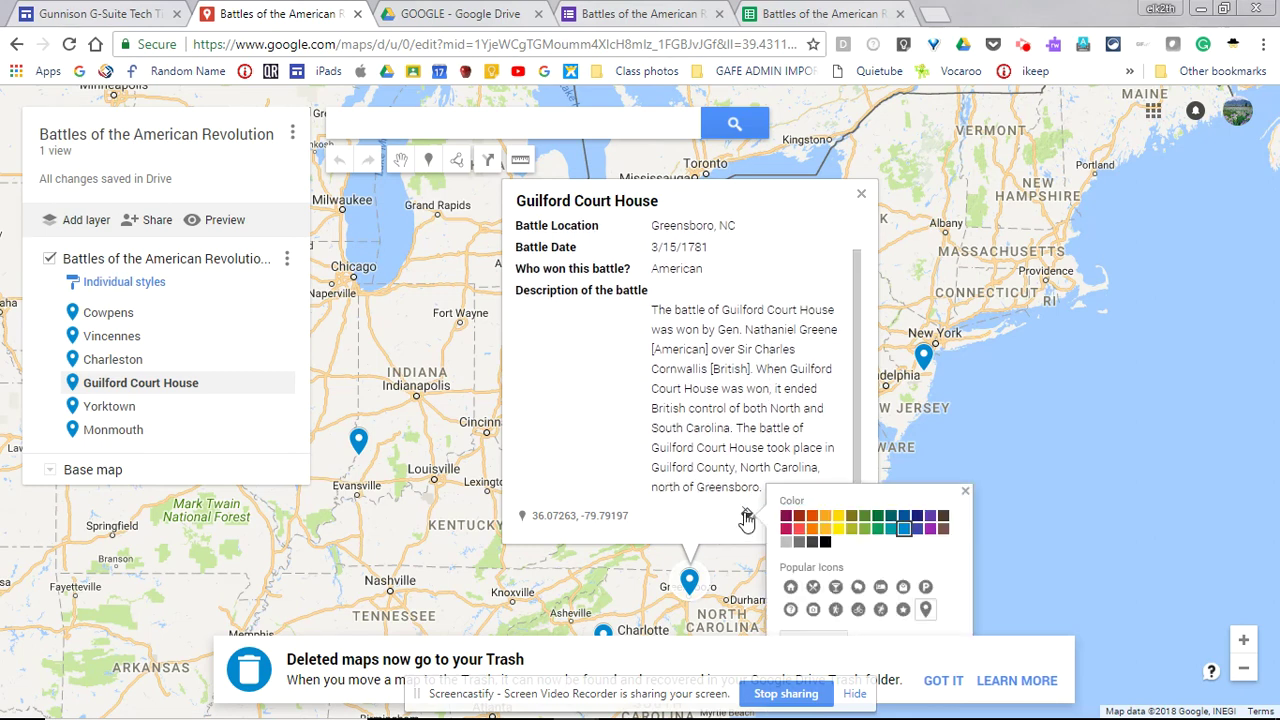
click(746, 516)
click(775, 517)
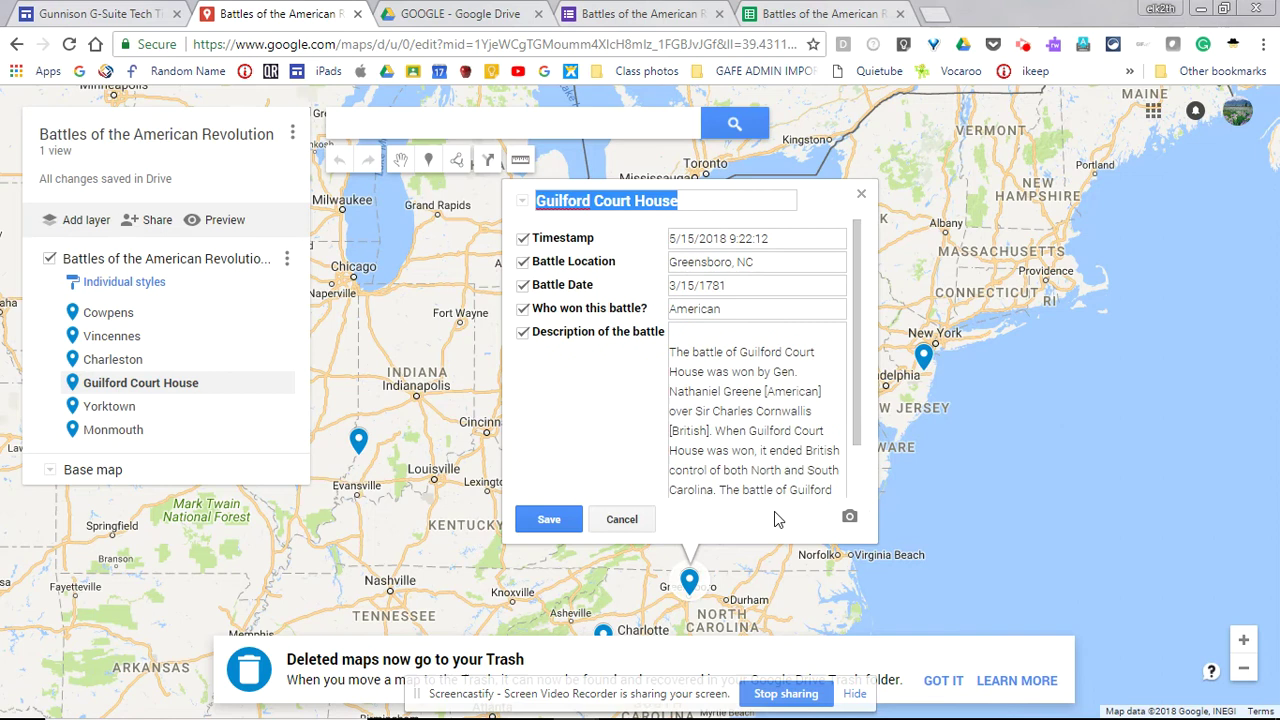
click(621, 519)
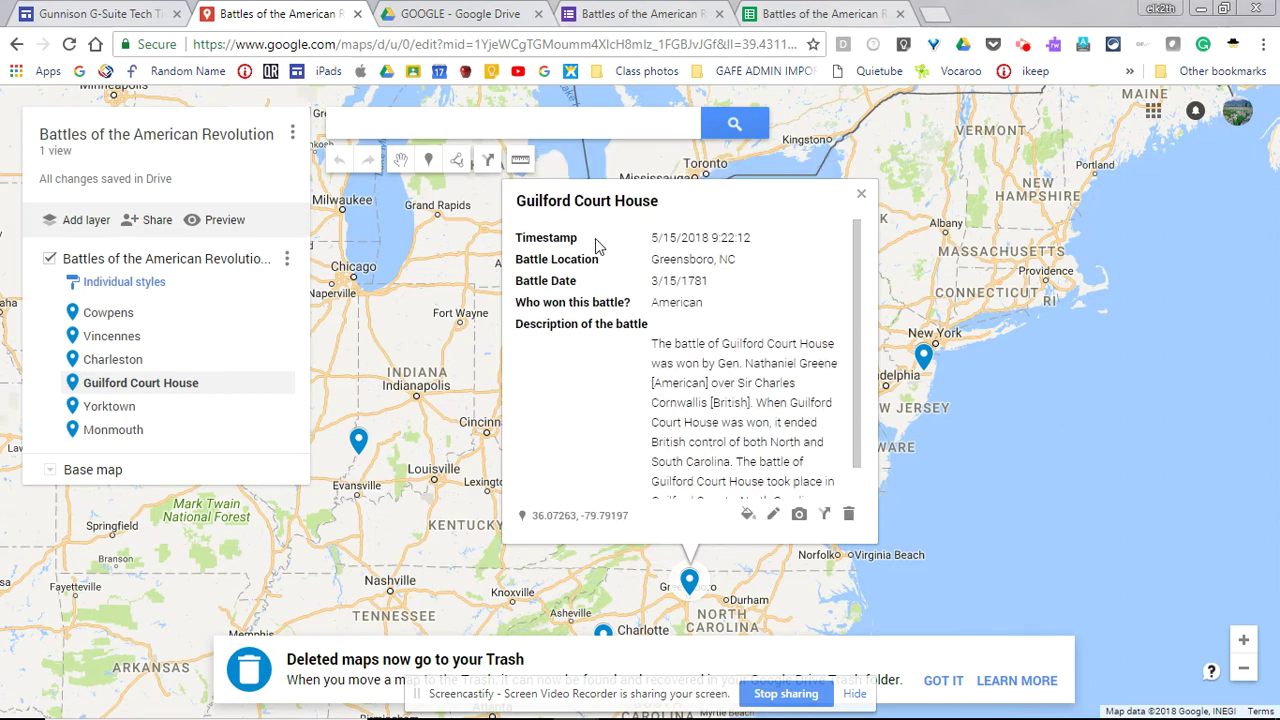
Close the marker details and share the map with anyone at Gunnison Watershed School District RE1J who has the link, with view access.
click(861, 193)
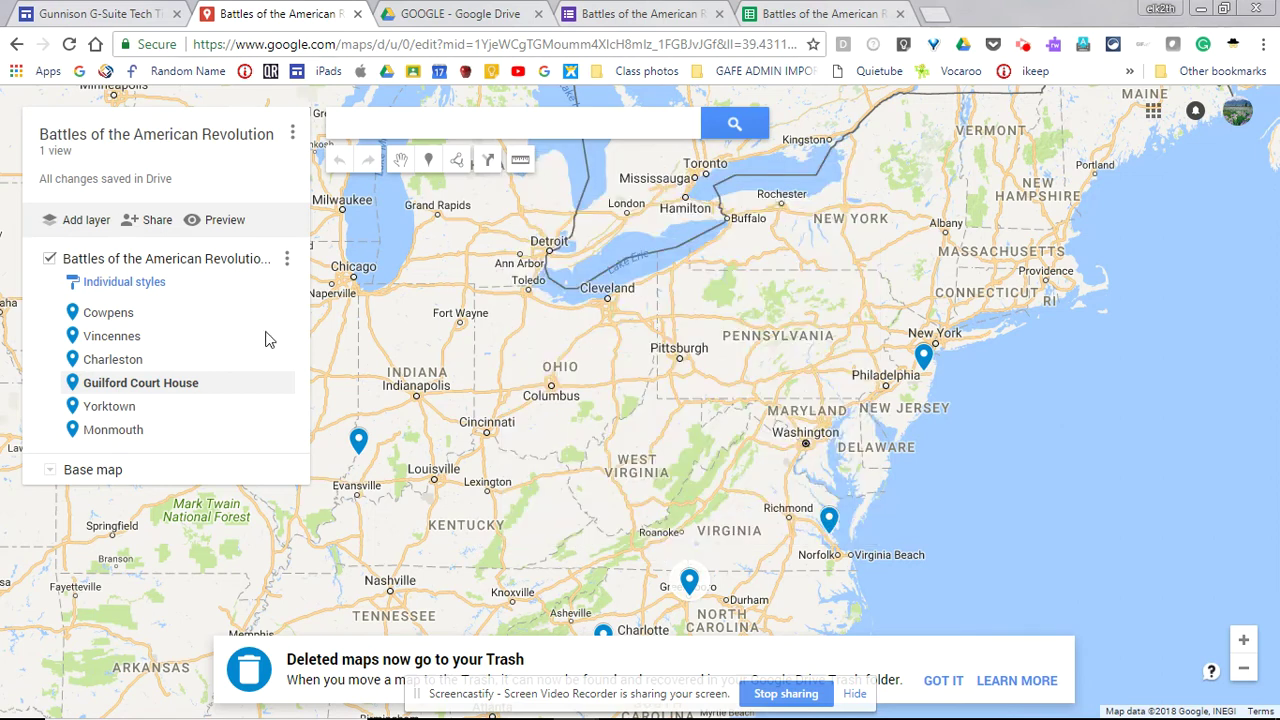
click(157, 224)
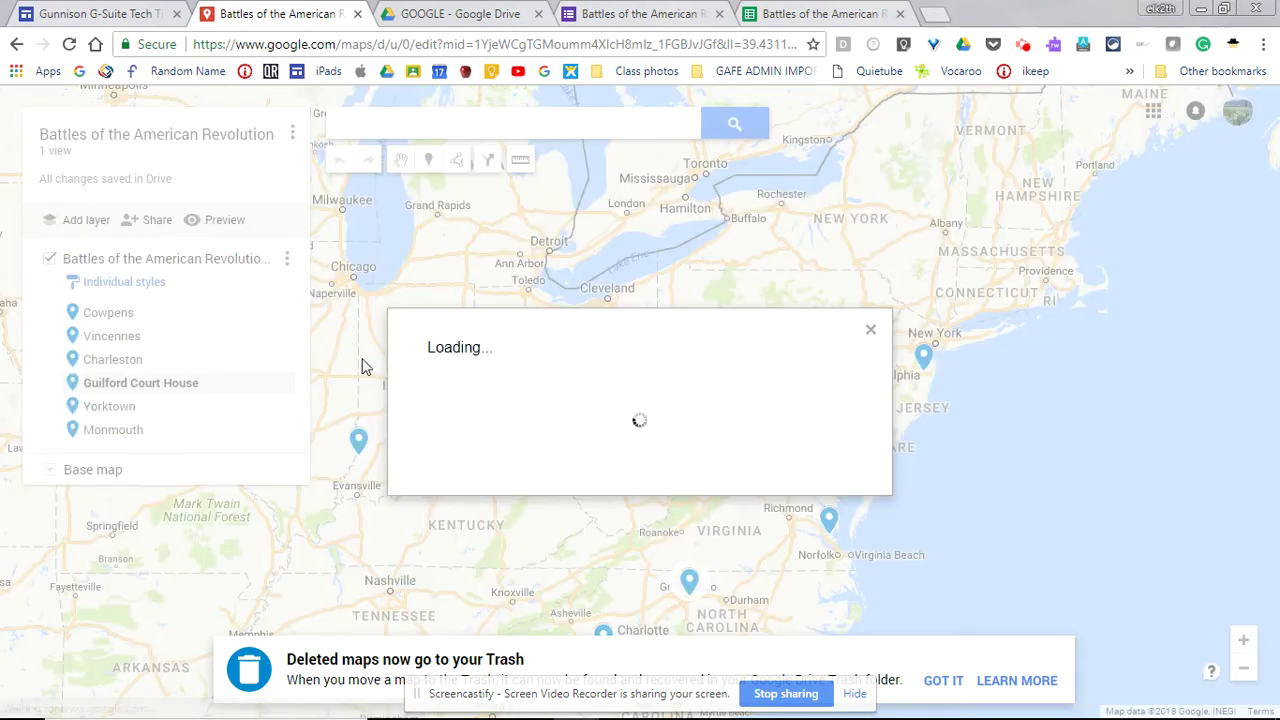
click(820, 307)
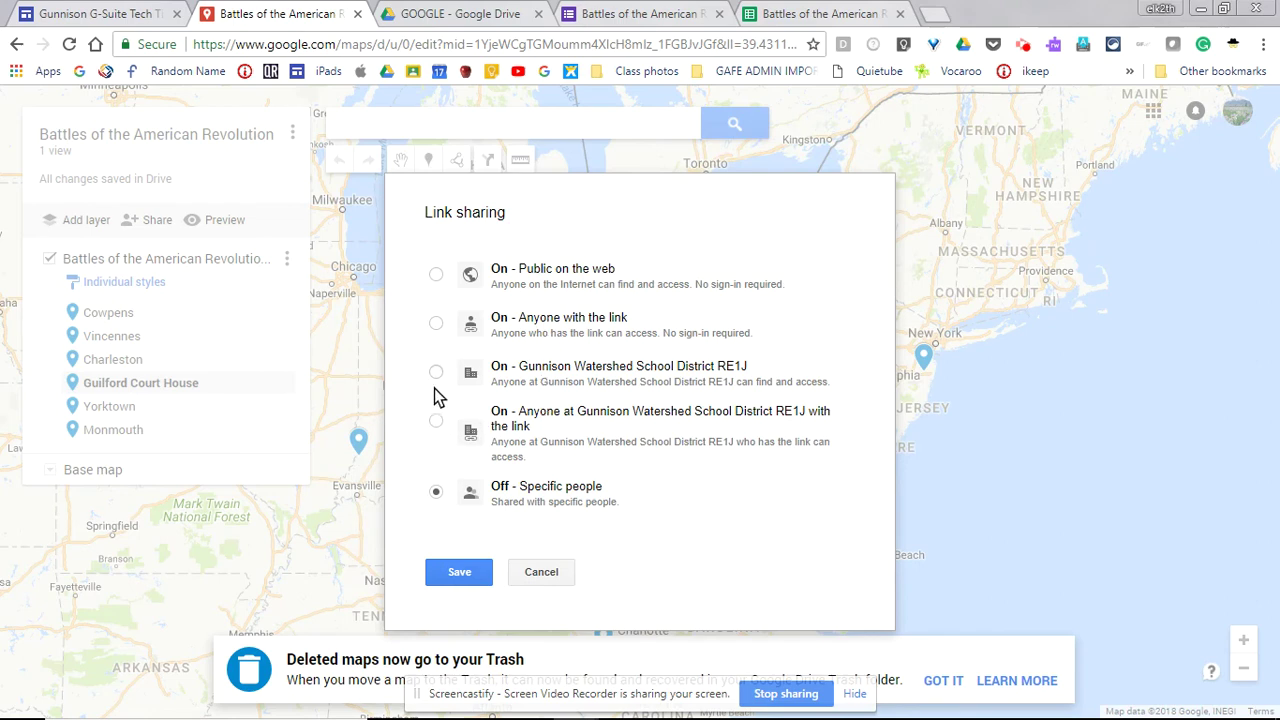
click(437, 421)
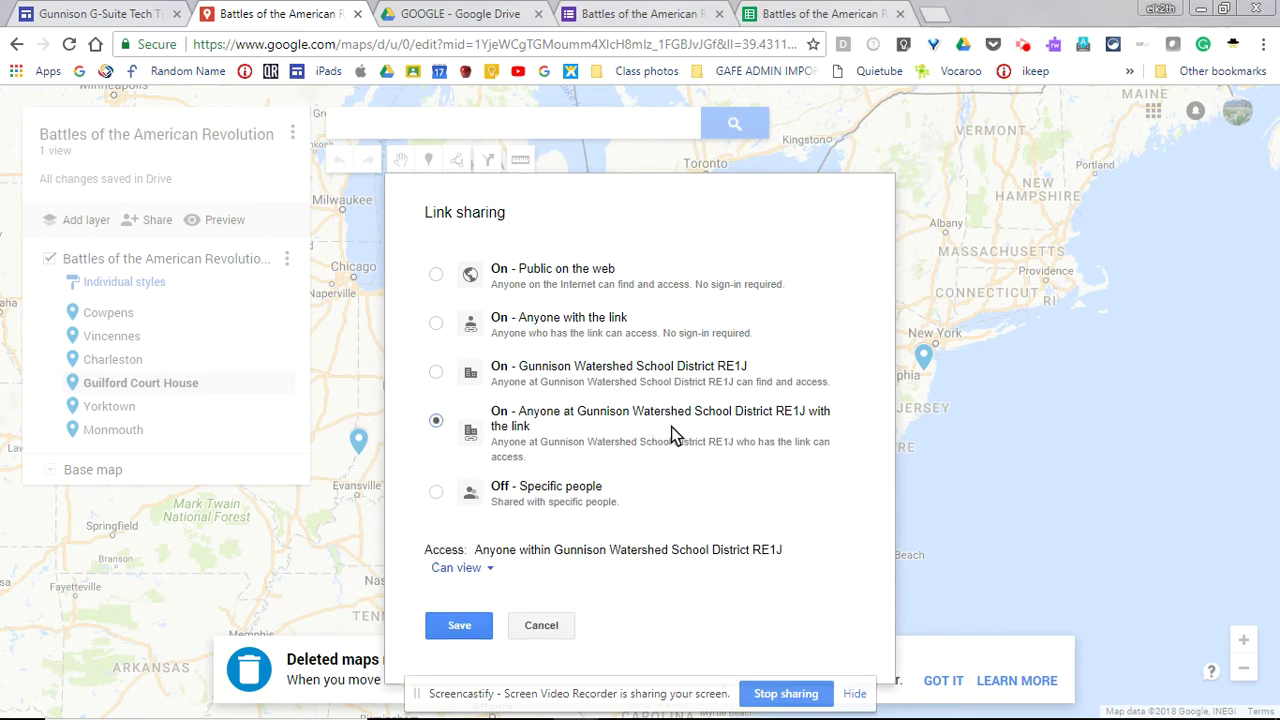
click(440, 630)
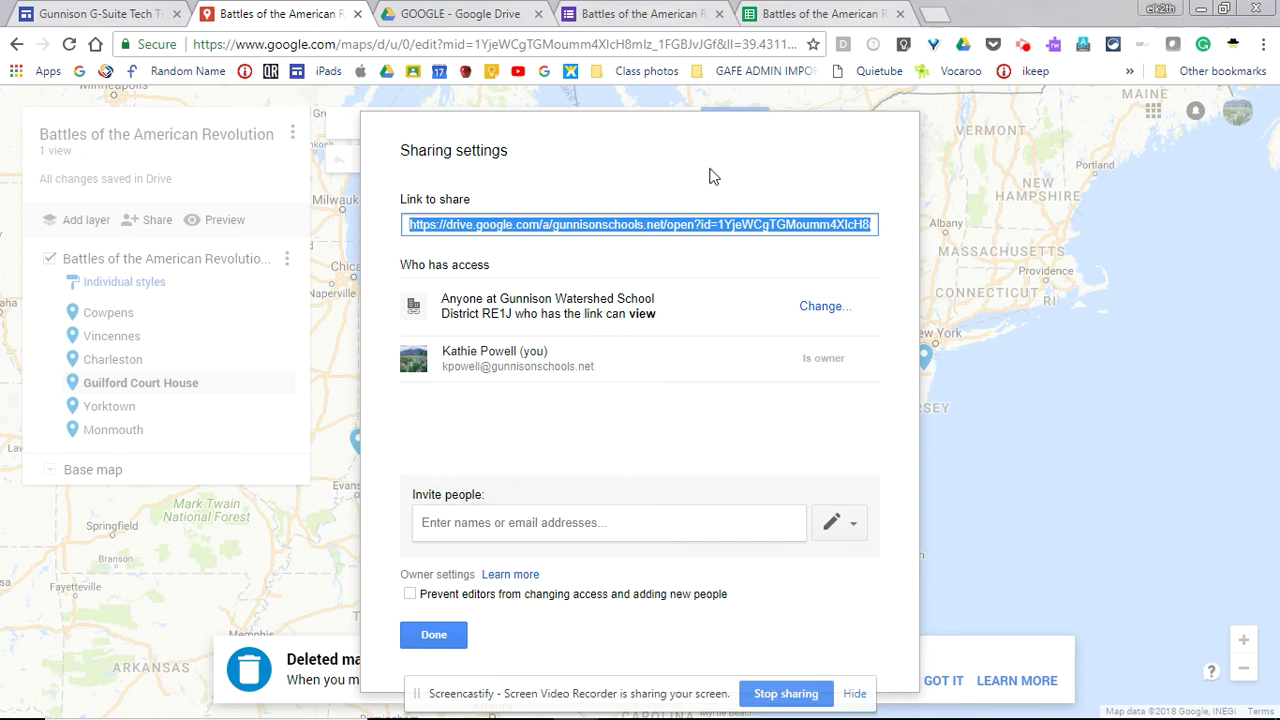
Switch to the Battles of the American Revolution form in Google Forms and review its questions from start to end.
click(630, 16)
click(560, 220)
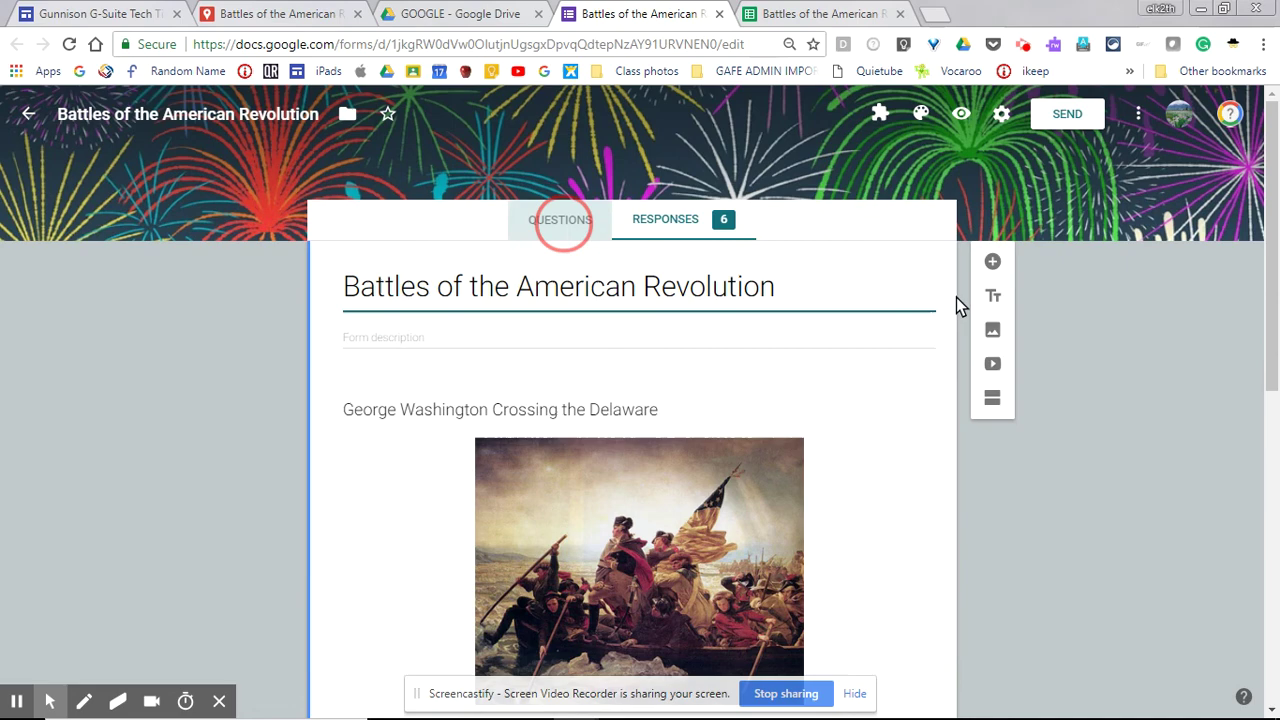
scroll(872, 303, down, 5)
scroll(872, 301, down, 2)
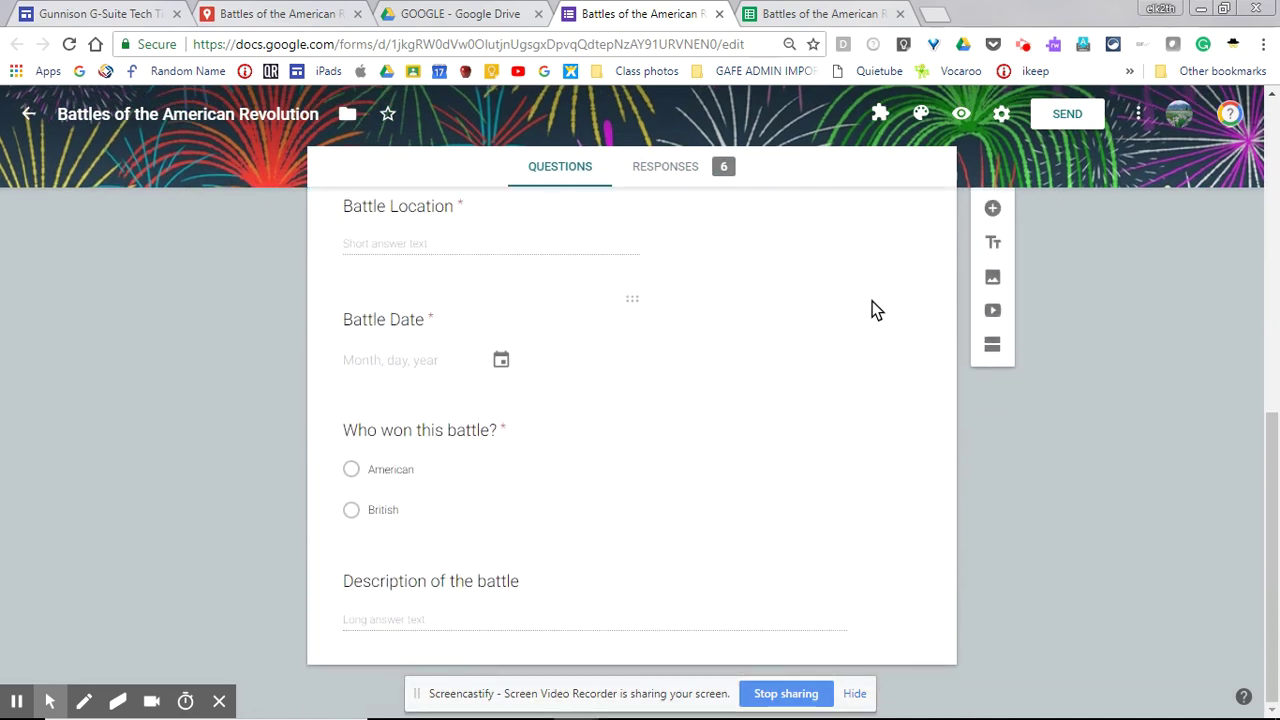
scroll(872, 301, up, 7)
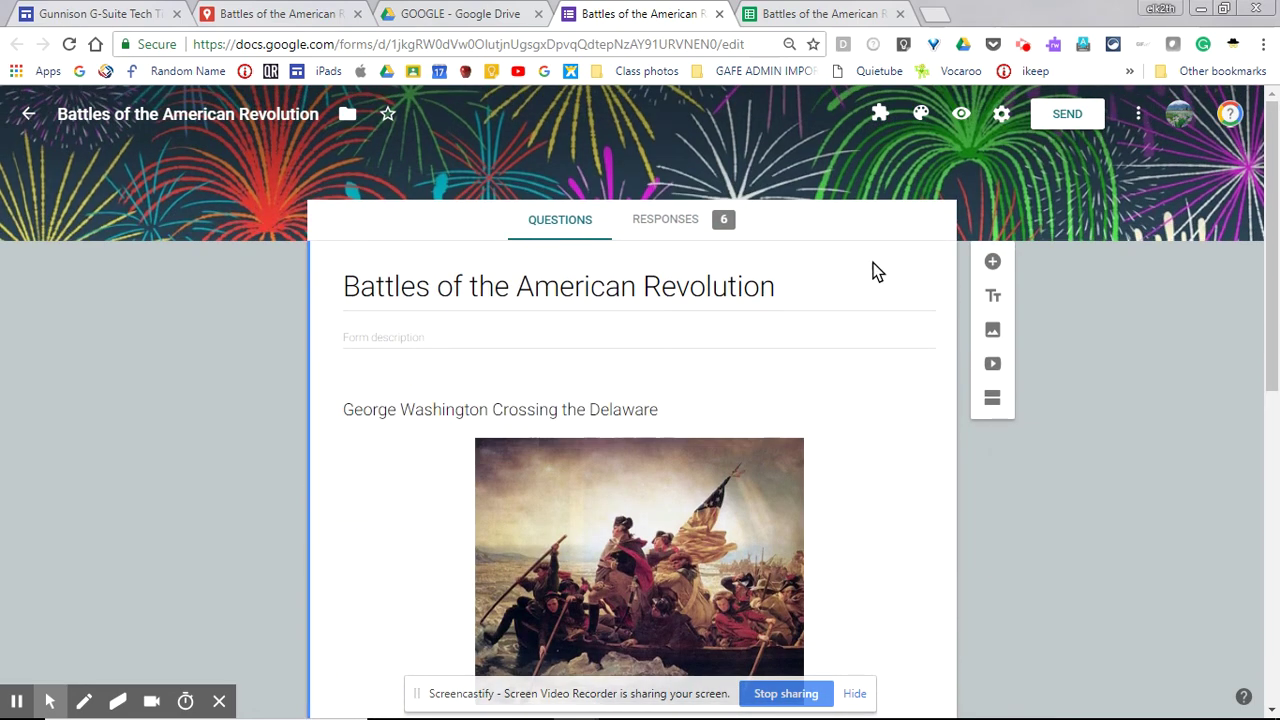